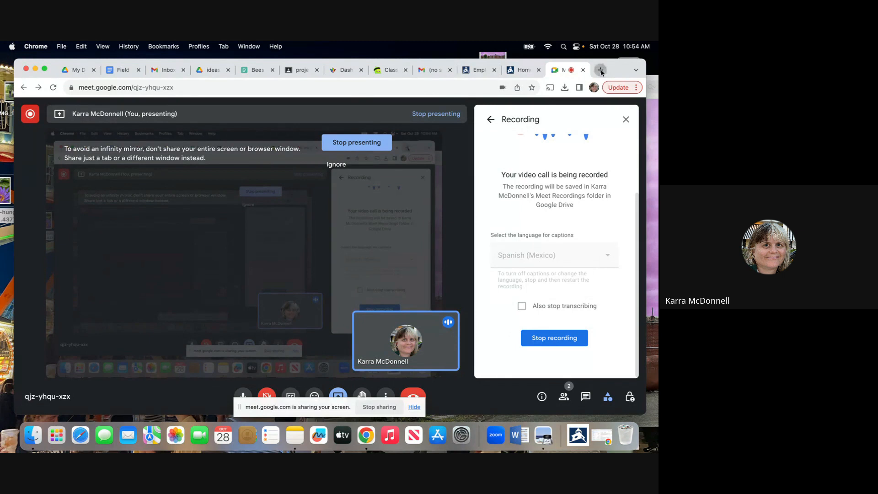
- Go to photopea.com and open the photo IMG-0912.jpg from the Desktop
{"action": "type", "text": "photopea.com"}
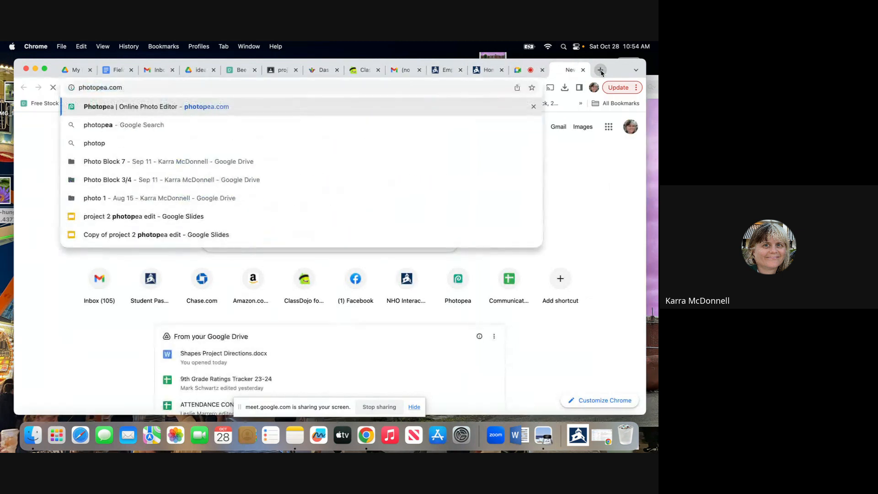
{"action": "key", "text": "Return"}
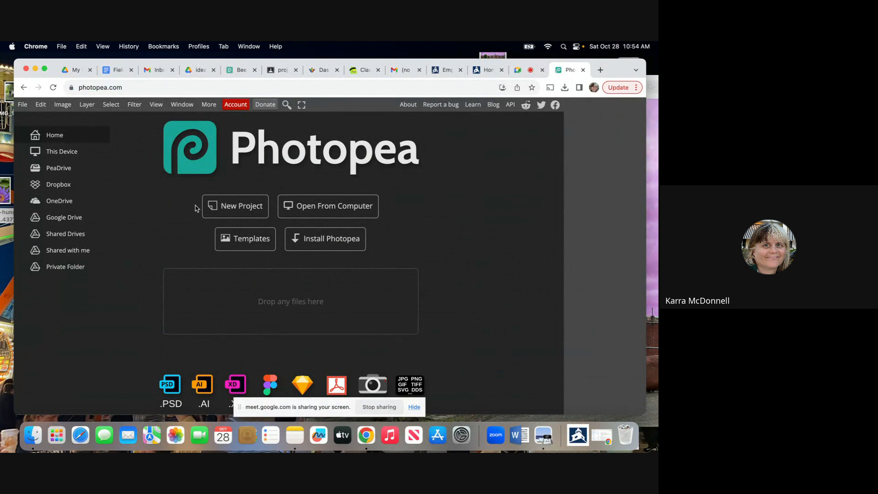
{"action": "left_click", "coordinate": [22, 105]}
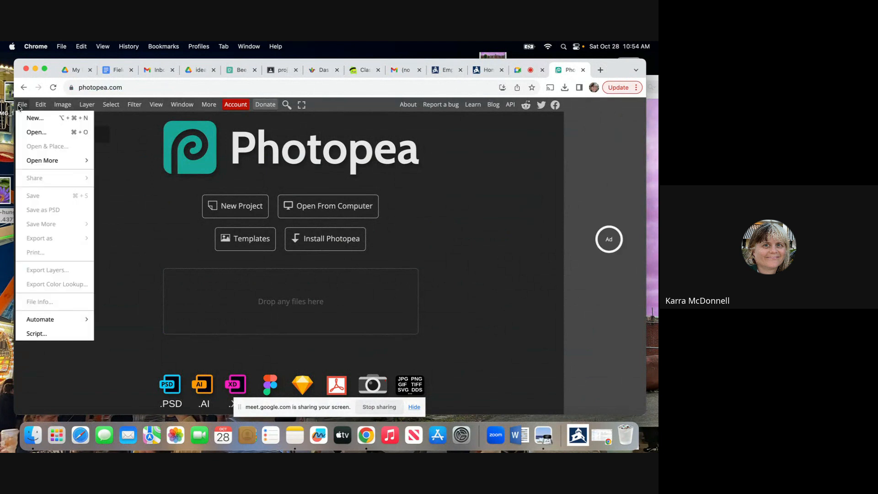
{"action": "left_click", "coordinate": [35, 132]}
{"action": "left_click", "coordinate": [226, 176]}
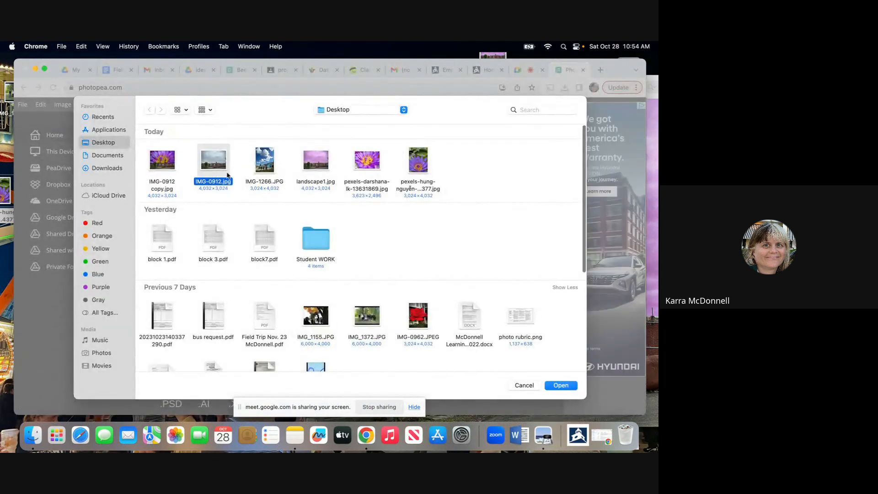
{"action": "left_click", "coordinate": [561, 387]}
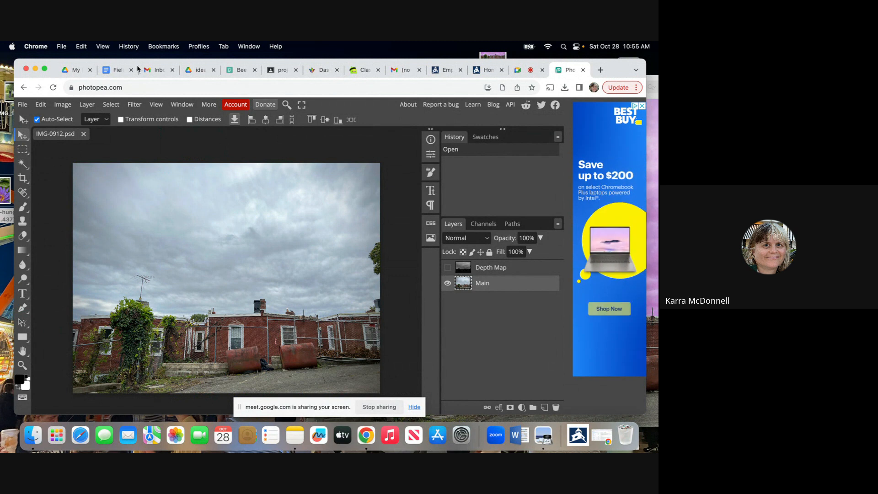
- Duplicate the Main layer and rename the copy to sky
{"action": "left_click", "coordinate": [88, 105]}
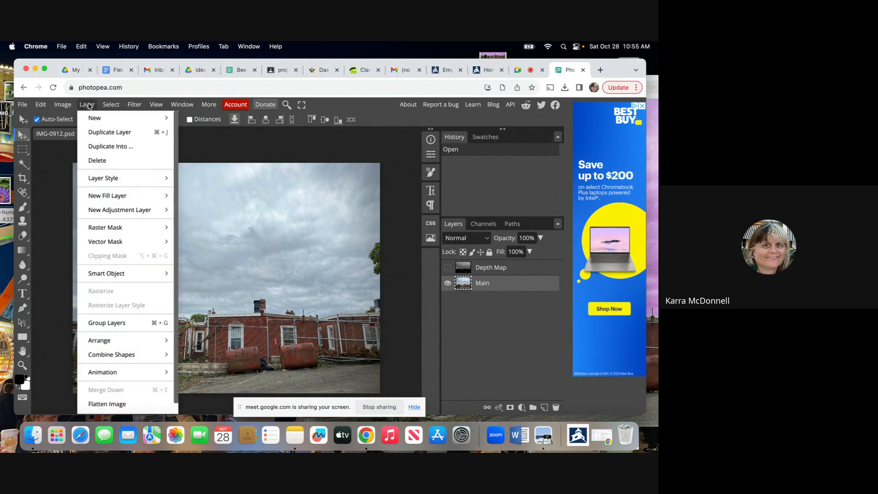
{"action": "left_click", "coordinate": [108, 134]}
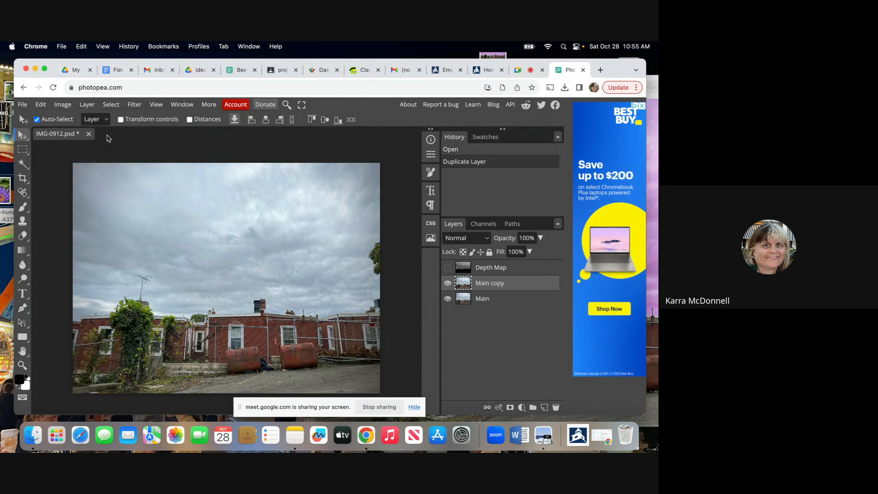
{"action": "double_click", "coordinate": [495, 285]}
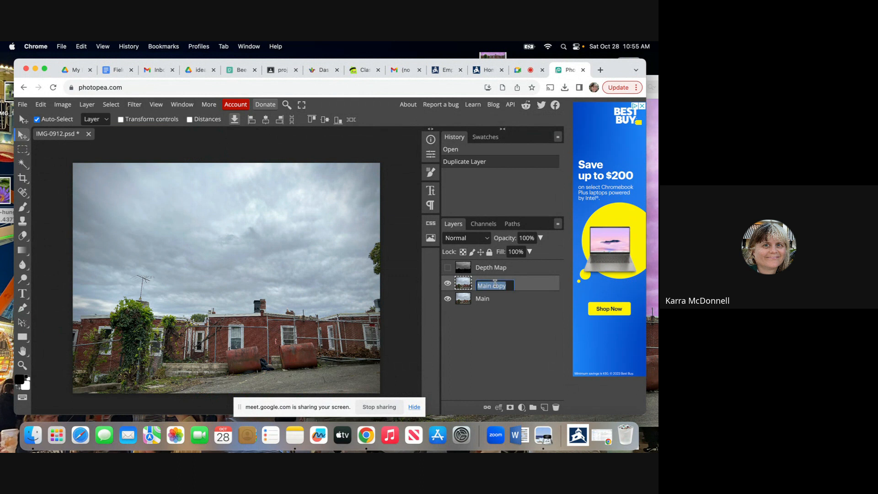
{"action": "type", "text": "sky"}
{"action": "left_click", "coordinate": [515, 320]}
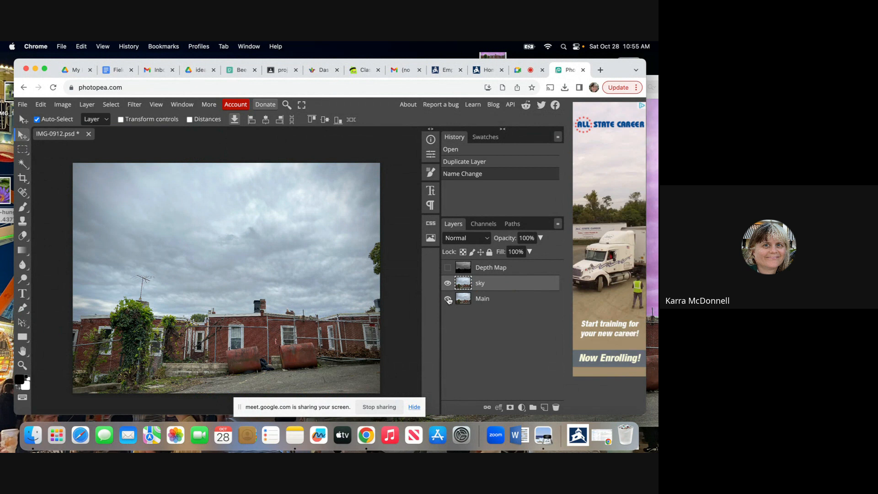
- Hide and show the Main and sky layers to compare what each one contains
{"action": "left_click", "coordinate": [448, 300]}
{"action": "left_click", "coordinate": [448, 283]}
{"action": "left_click", "coordinate": [447, 283]}
{"action": "left_click", "coordinate": [448, 300]}
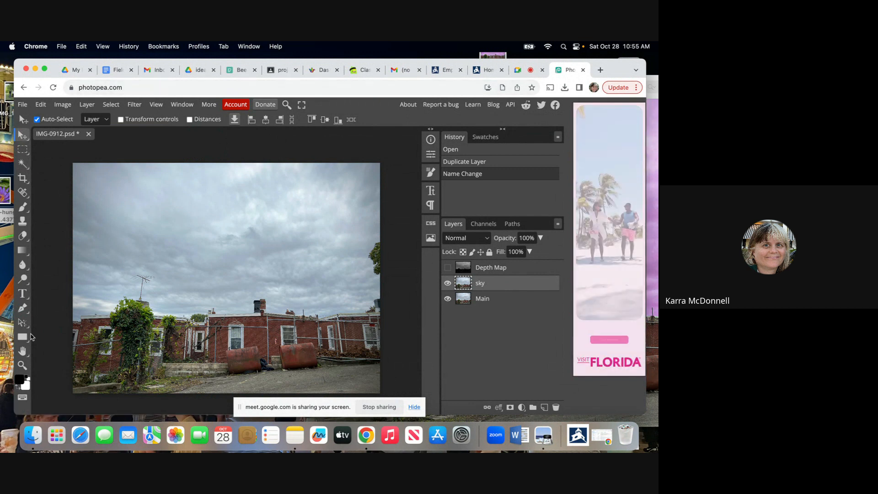
- Try twice to select the cloudy sky with the Object Selection tool, clearing the selection each time
{"action": "left_click", "coordinate": [27, 170]}
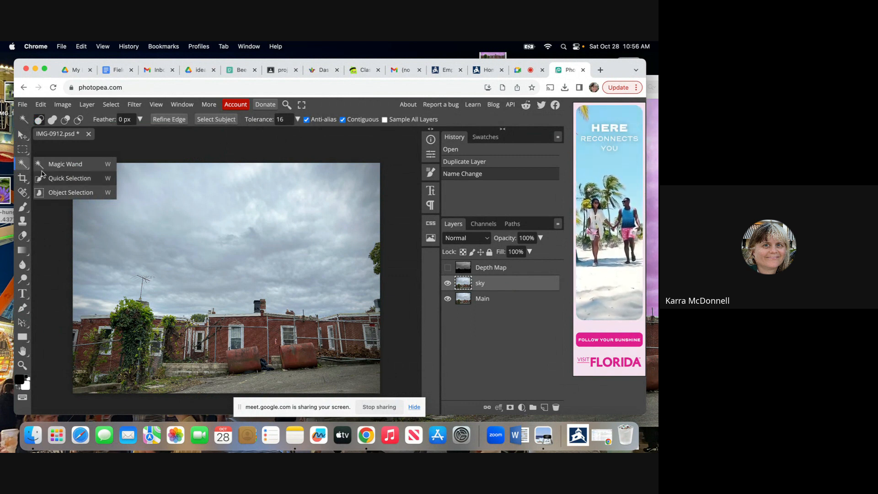
{"action": "left_click", "coordinate": [65, 193]}
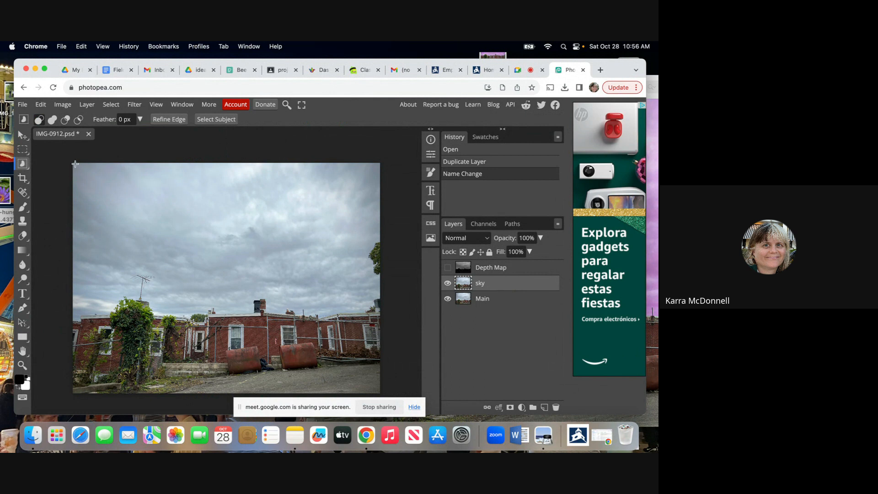
{"action": "left_click_drag", "start_coordinate": [73, 162], "coordinate": [381, 325]}
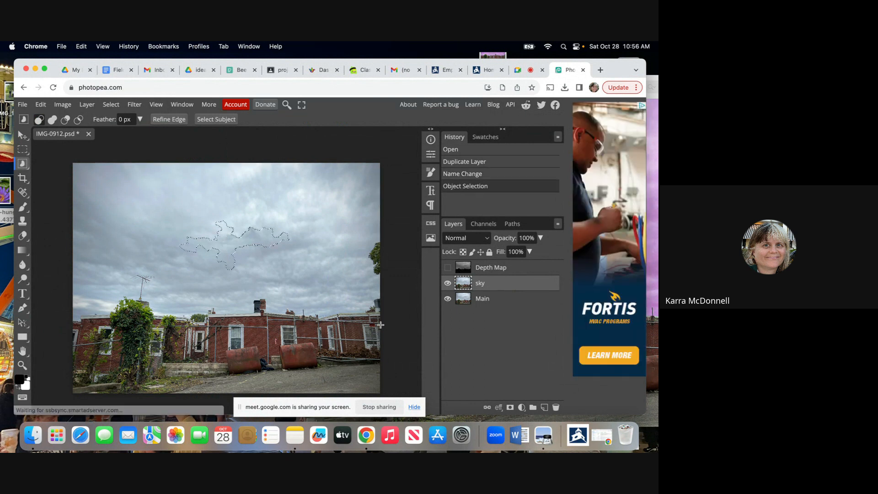
{"action": "left_click", "coordinate": [112, 104]}
{"action": "left_click", "coordinate": [122, 134]}
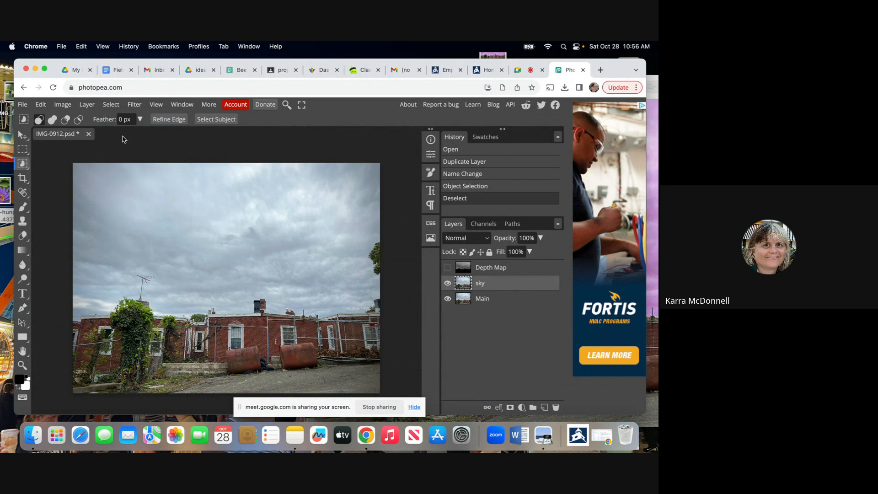
{"action": "left_click", "coordinate": [52, 120]}
{"action": "left_click", "coordinate": [72, 163]}
{"action": "left_click_drag", "start_coordinate": [72, 163], "coordinate": [381, 320]}
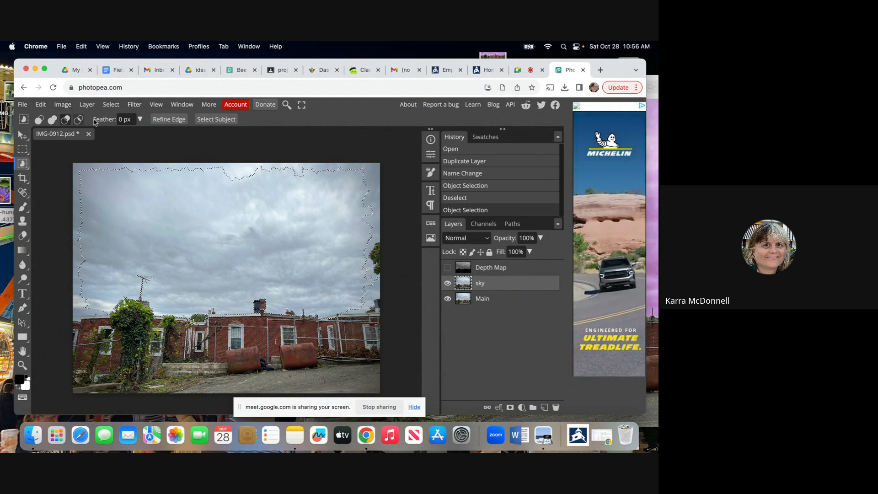
{"action": "left_click", "coordinate": [111, 105]}
{"action": "left_click", "coordinate": [122, 133]}
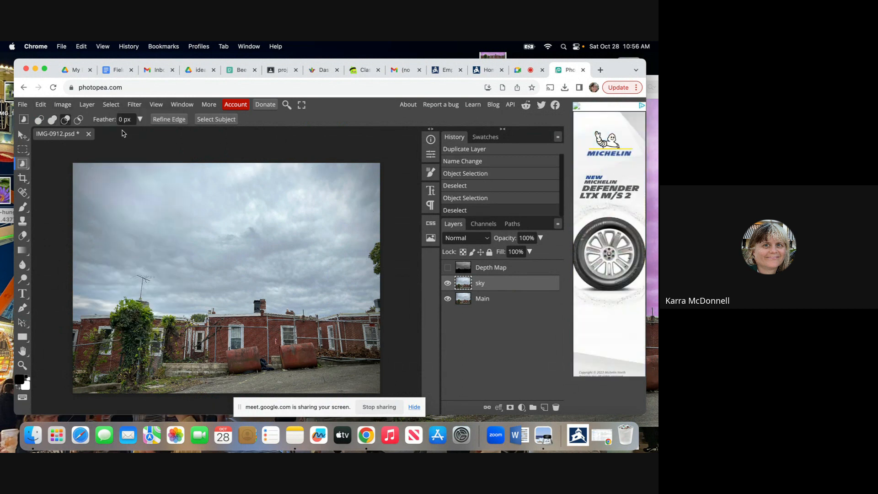
- Select the cloudy sky with the Object Selection tool and invert the selection to target the buildings
{"action": "left_click_drag", "start_coordinate": [305, 300], "coordinate": [383, 336]}
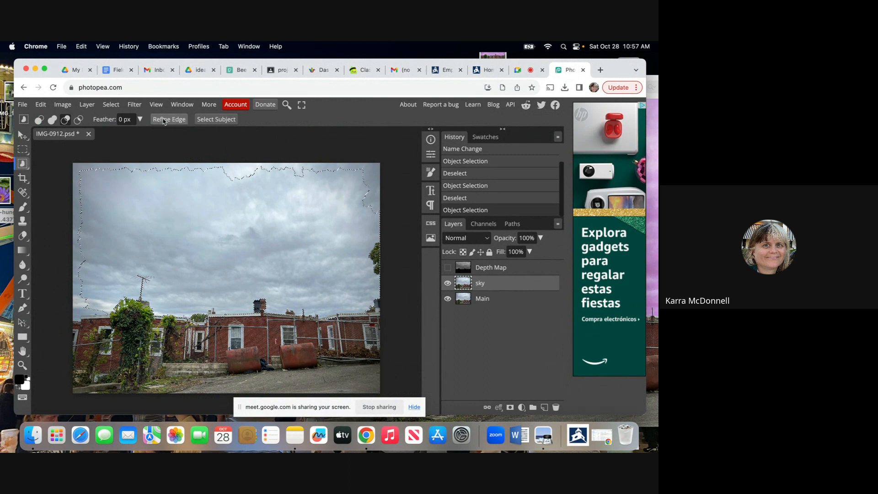
{"action": "left_click", "coordinate": [110, 105]}
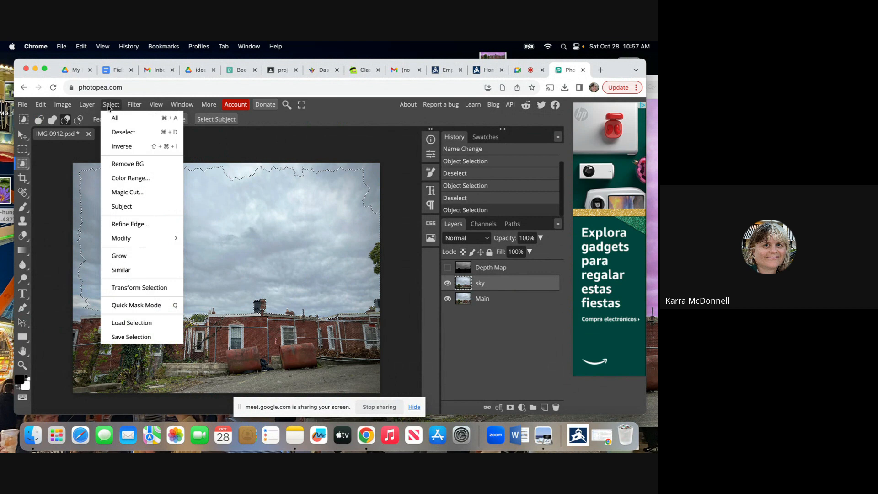
{"action": "left_click", "coordinate": [121, 146]}
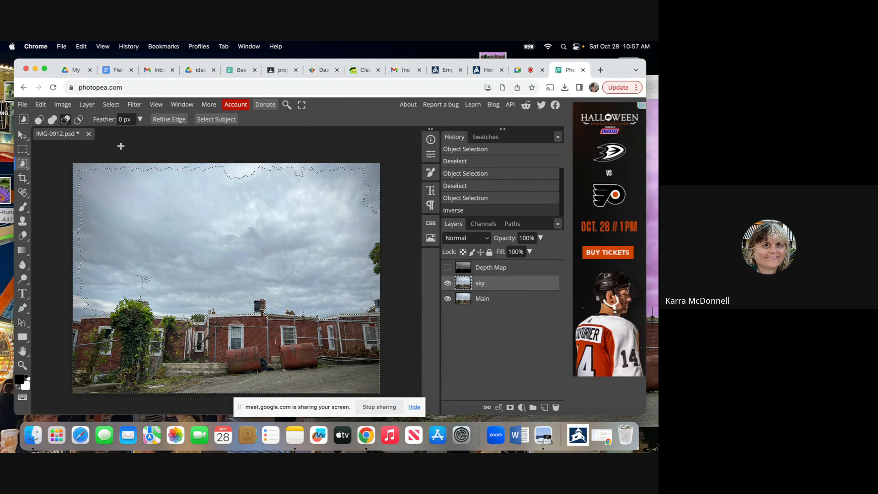
- In Refine Edge, set the brush size to 195 px and paint the leftover sky along the photo's borders as background
{"action": "left_click", "coordinate": [169, 120]}
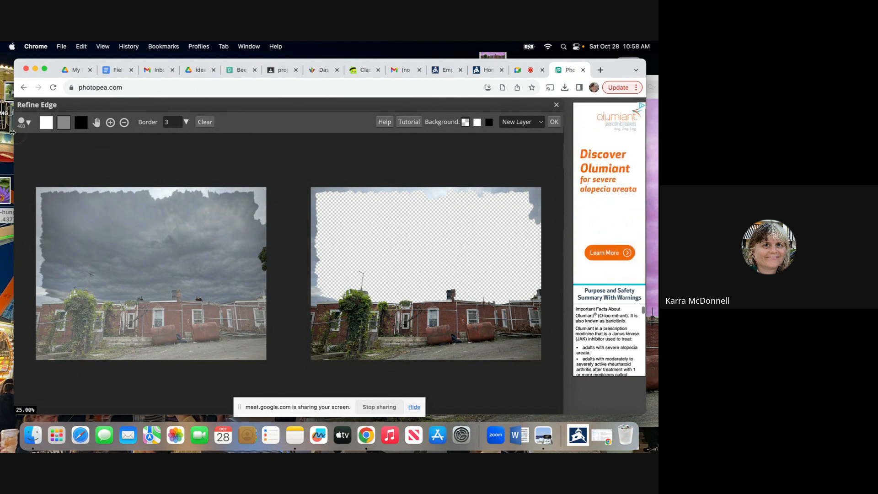
{"action": "left_click", "coordinate": [25, 122]}
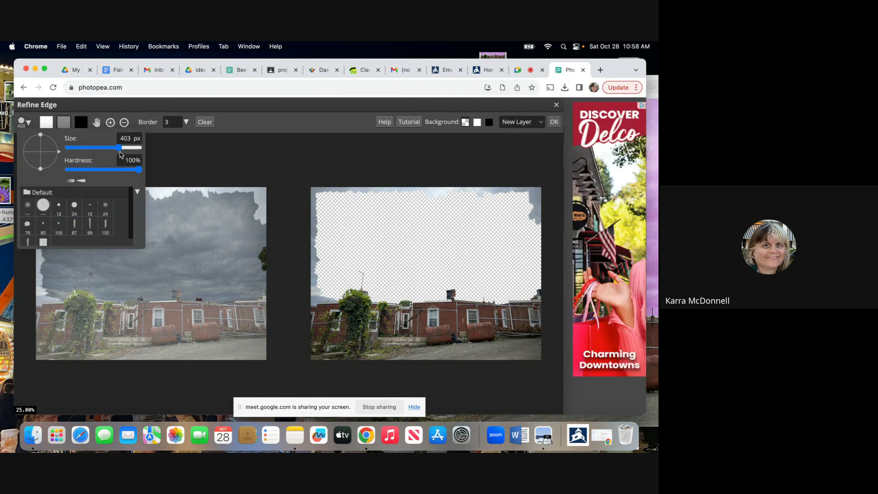
{"action": "mouse_move", "coordinate": [119, 148]}
{"action": "left_mouse_down"}
{"action": "mouse_move", "coordinate": [96, 149]}
{"action": "mouse_move", "coordinate": [107, 149]}
{"action": "left_mouse_up"}
{"action": "left_click", "coordinate": [82, 124]}
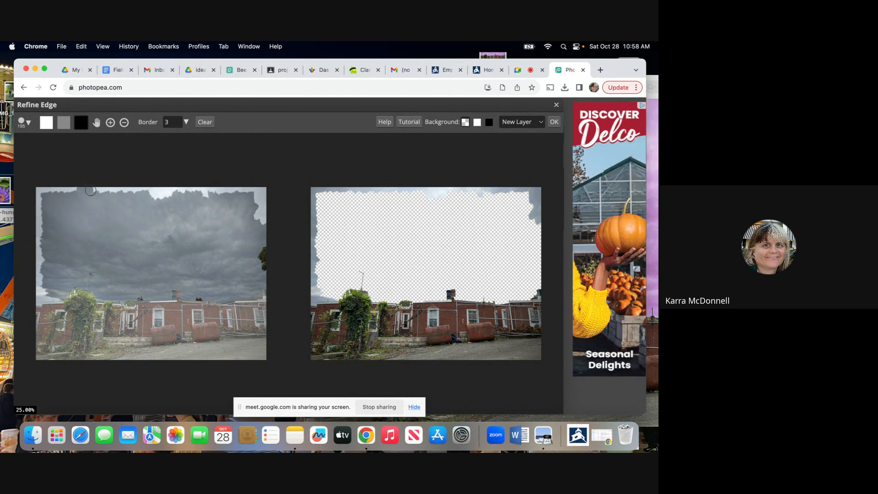
{"action": "mouse_move", "coordinate": [90, 191]}
{"action": "left_mouse_down"}
{"action": "mouse_move", "coordinate": [163, 195]}
{"action": "mouse_move", "coordinate": [156, 198]}
{"action": "left_mouse_up"}
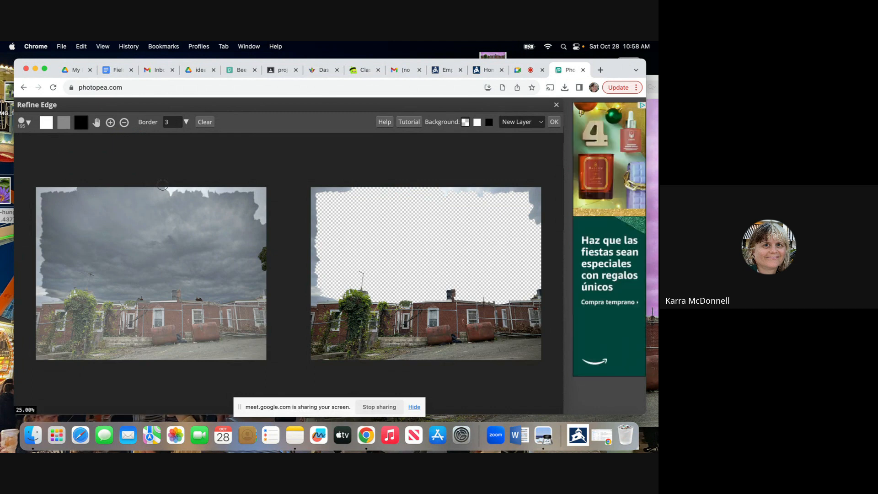
{"action": "mouse_move", "coordinate": [163, 185]}
{"action": "left_mouse_down"}
{"action": "mouse_move", "coordinate": [260, 192]}
{"action": "mouse_move", "coordinate": [235, 193]}
{"action": "mouse_move", "coordinate": [244, 193]}
{"action": "mouse_move", "coordinate": [239, 216]}
{"action": "mouse_move", "coordinate": [258, 204]}
{"action": "mouse_move", "coordinate": [259, 219]}
{"action": "mouse_move", "coordinate": [261, 193]}
{"action": "mouse_move", "coordinate": [262, 226]}
{"action": "left_mouse_up"}
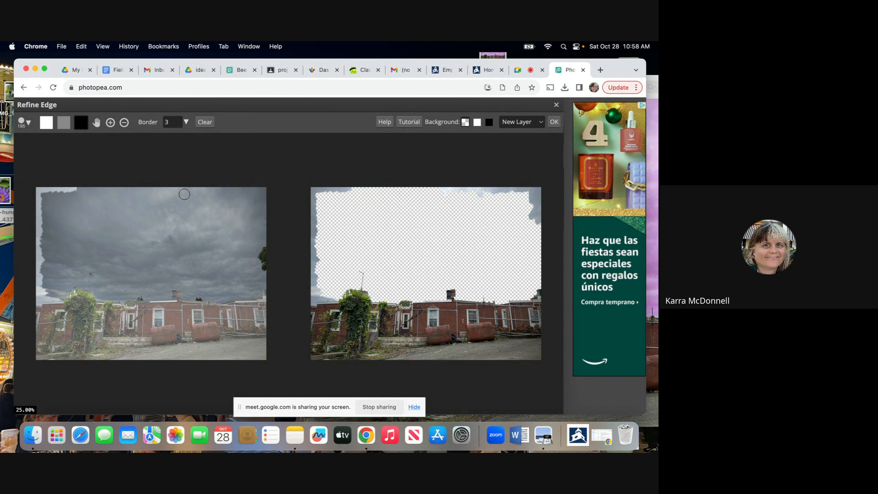
{"action": "mouse_move", "coordinate": [81, 187]}
{"action": "left_mouse_down"}
{"action": "mouse_move", "coordinate": [41, 191]}
{"action": "mouse_move", "coordinate": [41, 246]}
{"action": "mouse_move", "coordinate": [39, 191]}
{"action": "mouse_move", "coordinate": [40, 298]}
{"action": "left_mouse_up"}
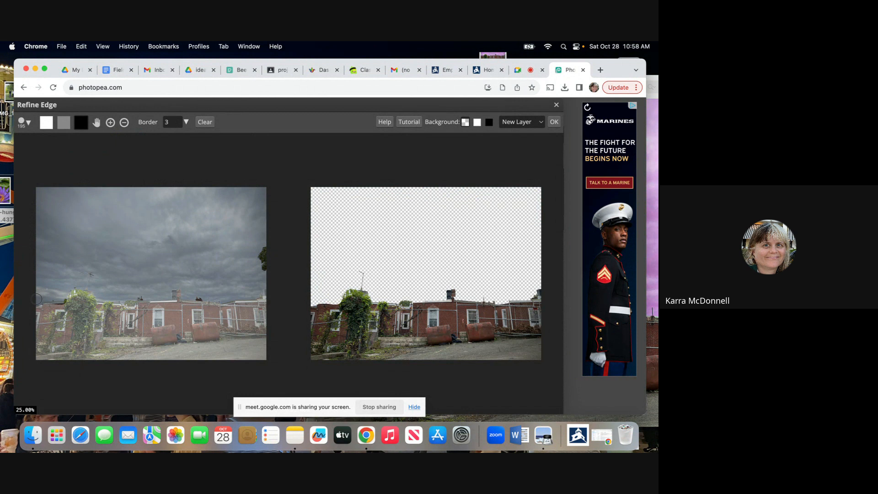
- Restore the tree at the photo's right edge as foreground, and mark its outline as unknown with an 81 px brush
{"action": "left_click", "coordinate": [47, 127]}
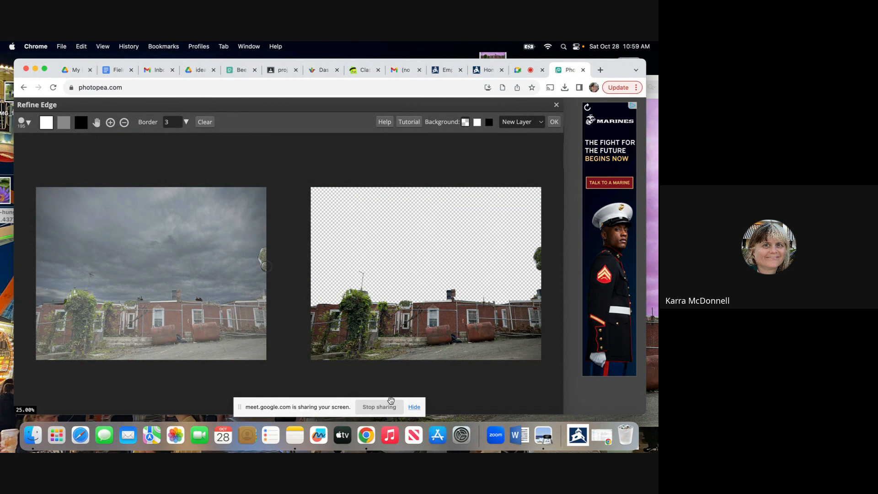
{"action": "left_click", "coordinate": [64, 123]}
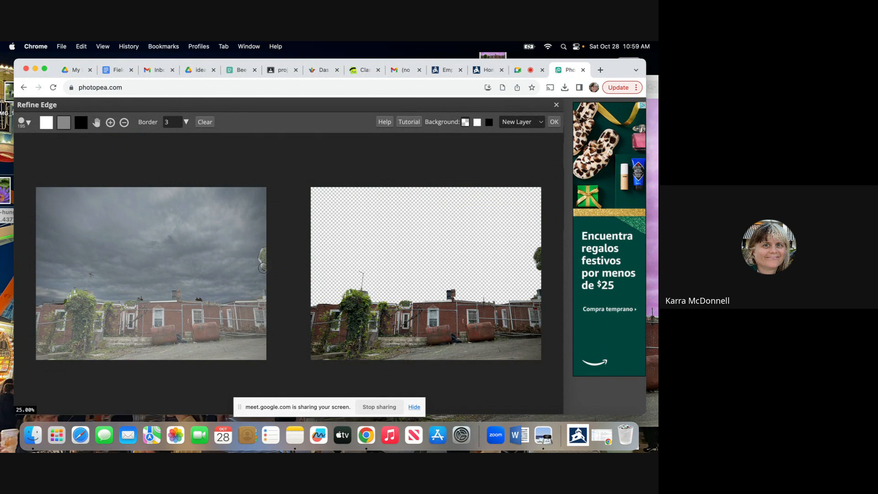
{"action": "left_click", "coordinate": [25, 122]}
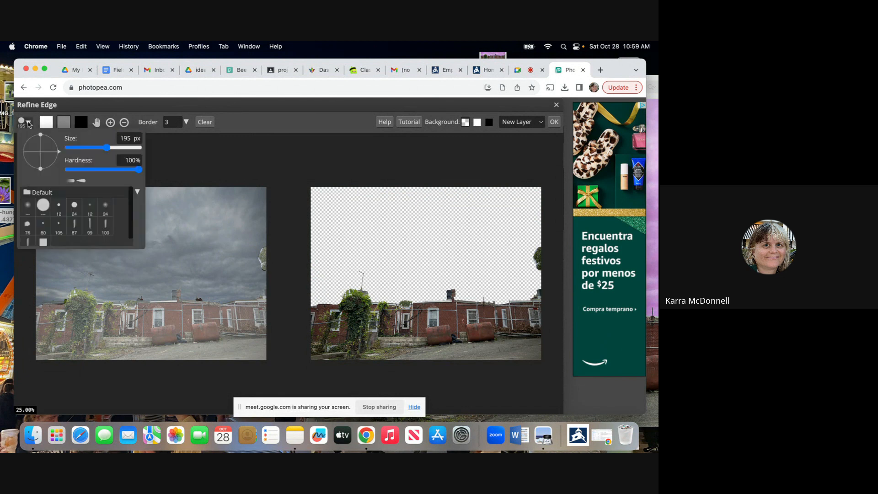
{"action": "left_click_drag", "start_coordinate": [105, 152], "coordinate": [94, 151]}
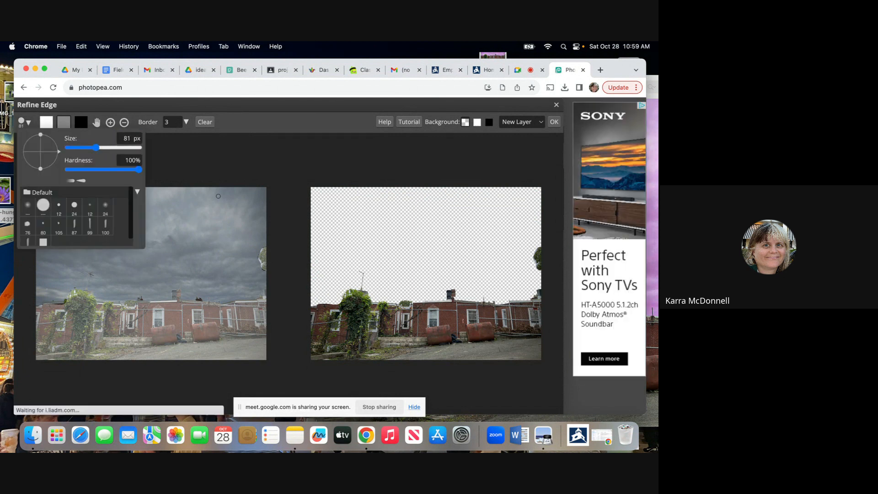
{"action": "left_click", "coordinate": [258, 260]}
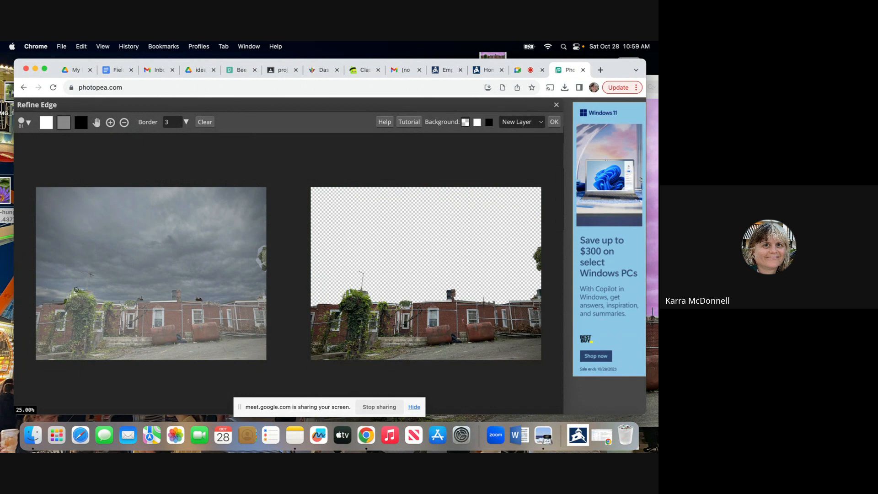
- Touch up the cutout edge around the top of the ivy-covered bush with the unknown and background brushes
{"action": "left_click_drag", "start_coordinate": [77, 290], "coordinate": [66, 302]}
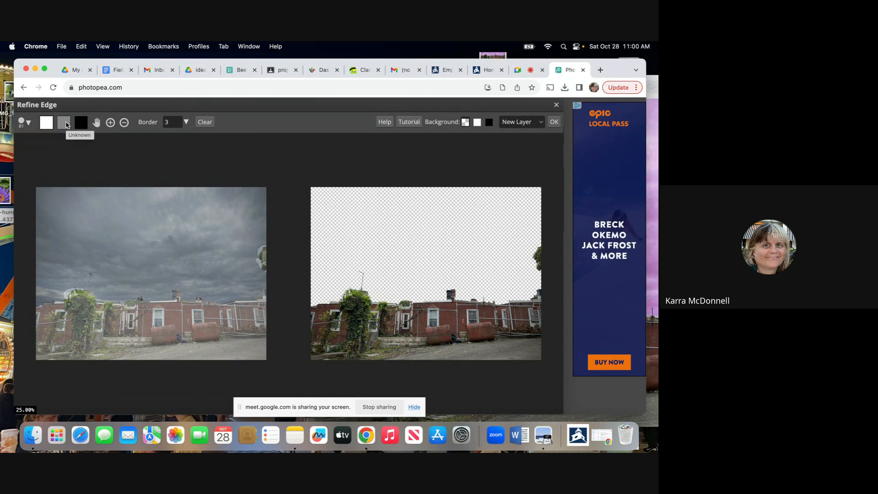
{"action": "left_click", "coordinate": [66, 125]}
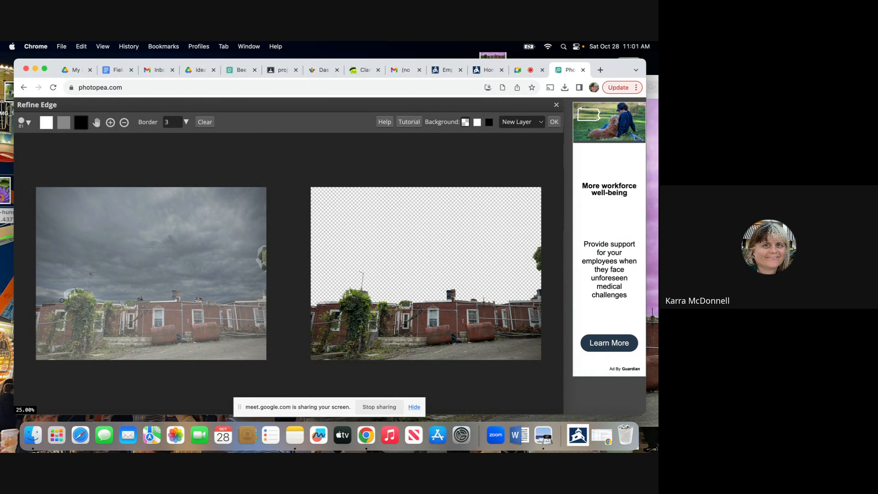
{"action": "left_click_drag", "start_coordinate": [62, 301], "coordinate": [76, 288]}
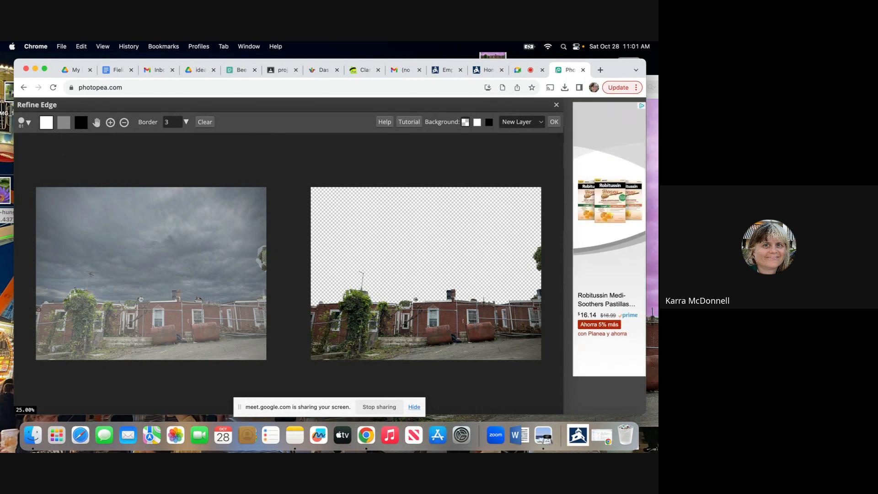
- Output the refined cutout to a new layer and hide the Main layer
{"action": "left_click", "coordinate": [81, 122]}
{"action": "left_click", "coordinate": [554, 122]}
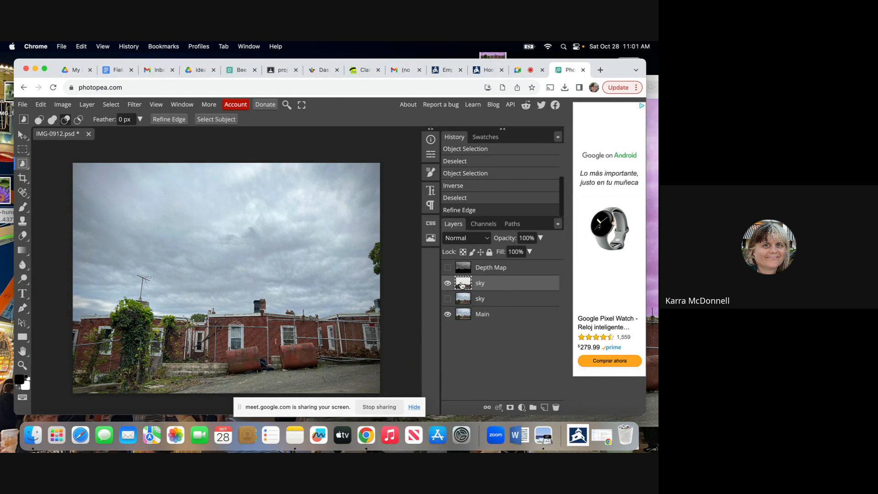
{"action": "left_click", "coordinate": [448, 315]}
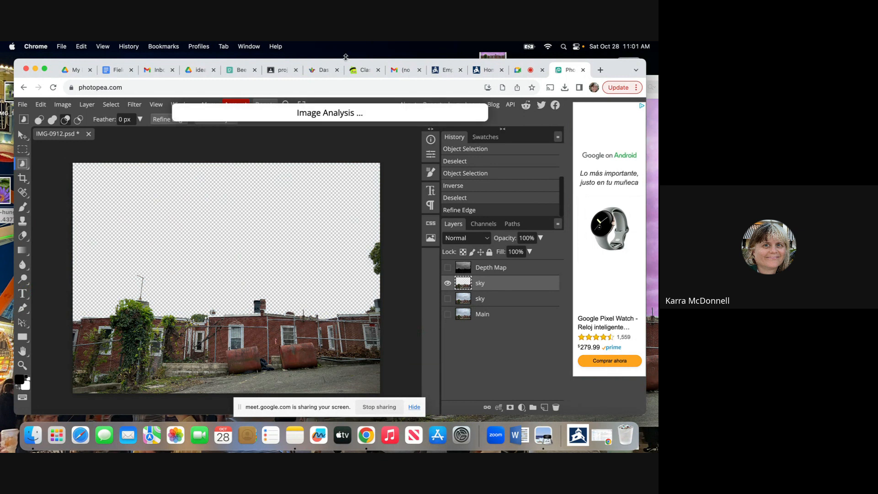
- Switch to Pexels to look over the bees photo results and the sunflower photo's download option, and return to Photopea
{"action": "left_click", "coordinate": [239, 70]}
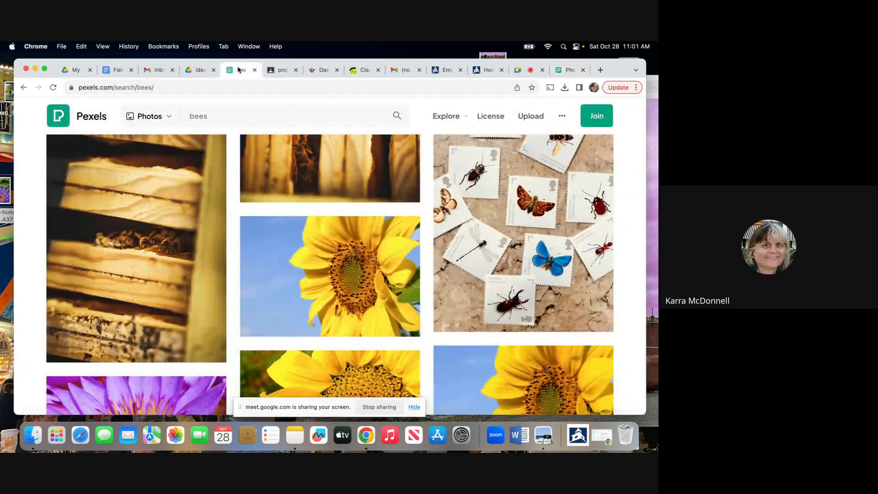
{"action": "left_click", "coordinate": [210, 116]}
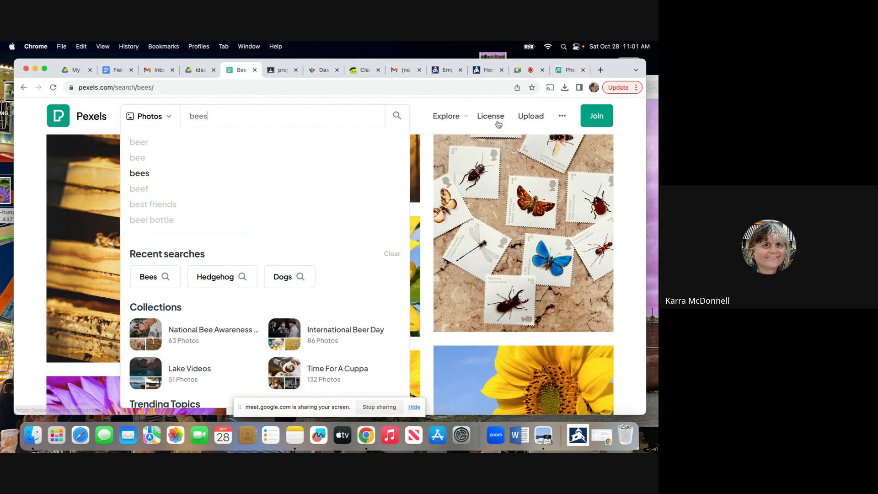
{"action": "left_click", "coordinate": [465, 103]}
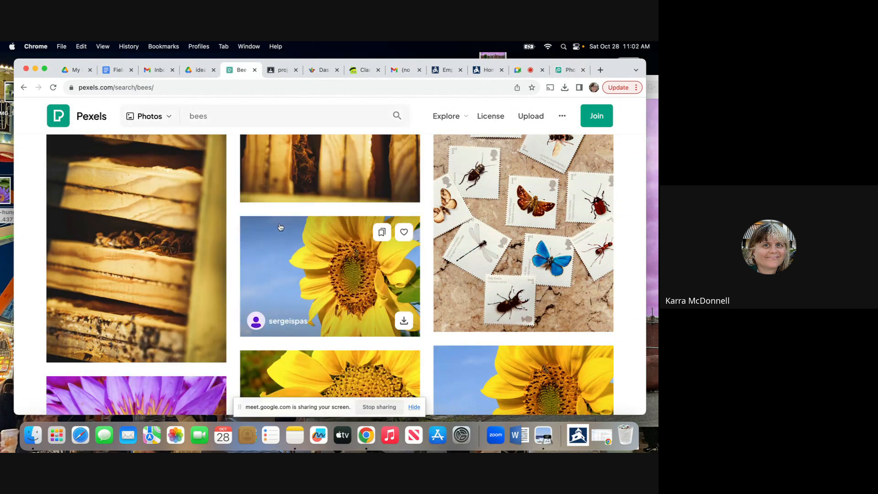
{"action": "mouse_move", "coordinate": [405, 323]}
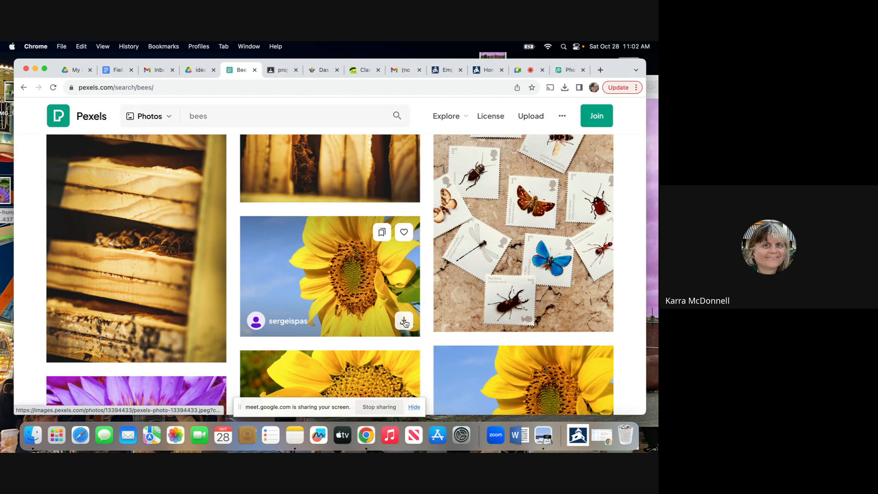
{"action": "left_click", "coordinate": [570, 69]}
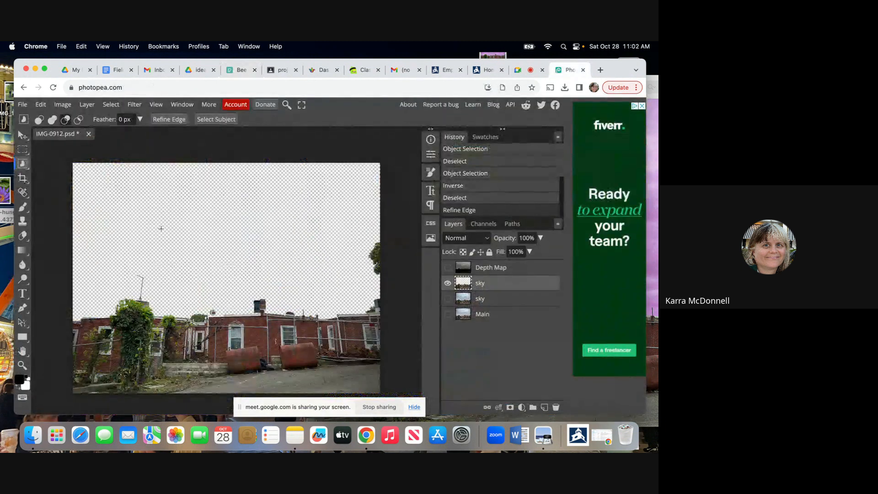
- Place pexels-darshana-lk-13631869.jpg from the Desktop into the document as a new layer
{"action": "left_click", "coordinate": [22, 105]}
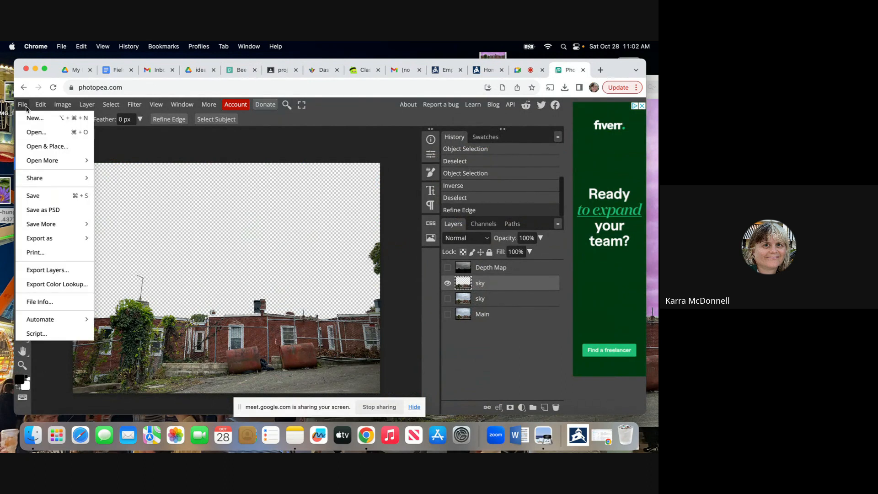
{"action": "left_click", "coordinate": [39, 146]}
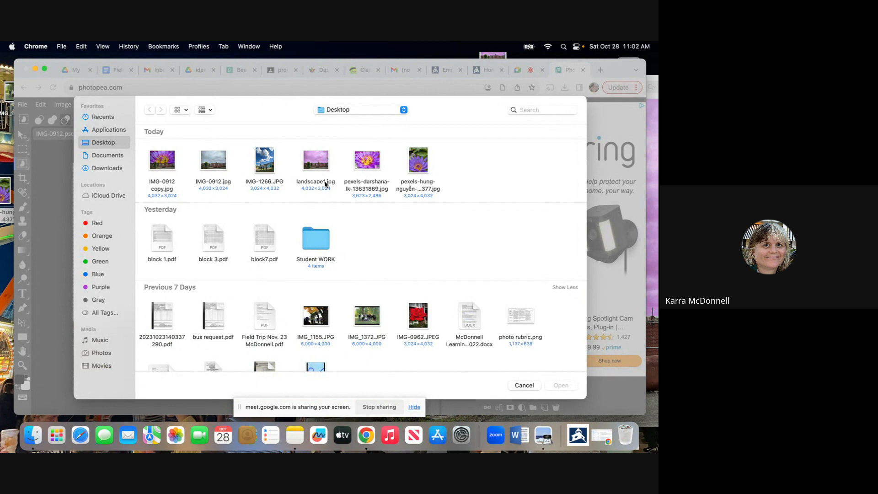
{"action": "left_click", "coordinate": [371, 160]}
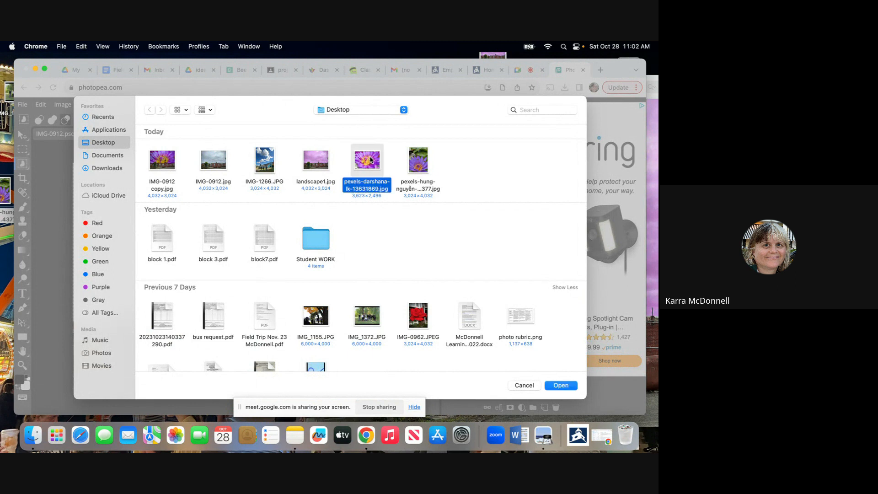
{"action": "left_click", "coordinate": [564, 388]}
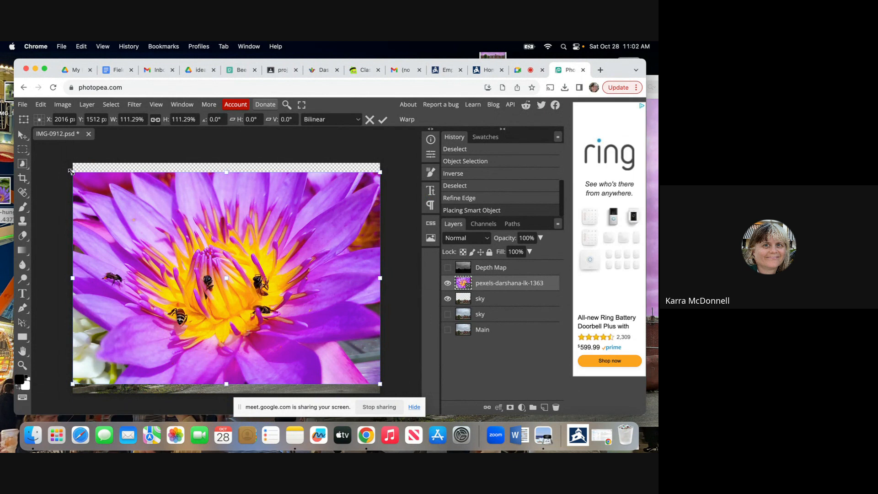
- Enlarge the placed flower photo to 122.15% to cover the canvas, and move its layer beneath Main
{"action": "left_click_drag", "start_coordinate": [71, 171], "coordinate": [57, 161]}
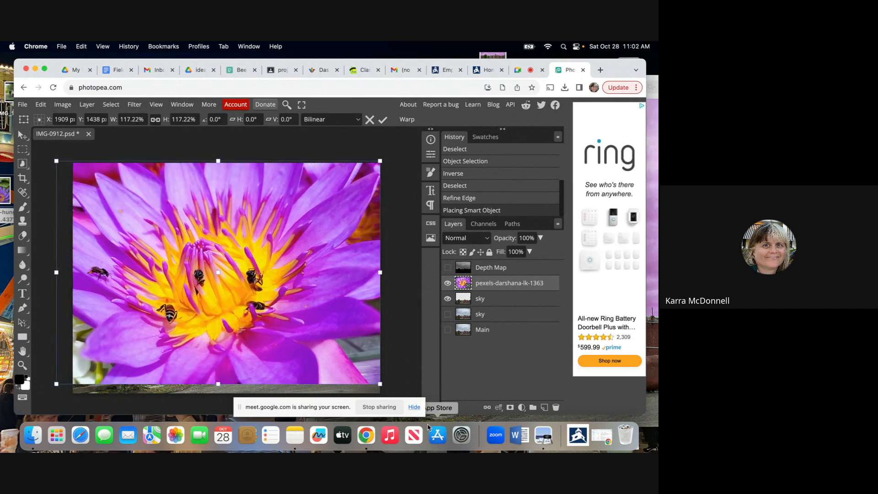
{"action": "left_click_drag", "start_coordinate": [381, 384], "coordinate": [391, 401]}
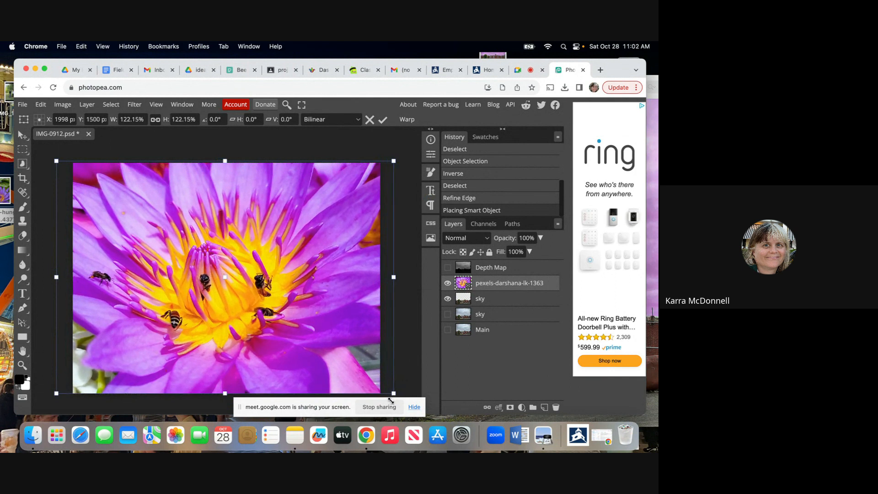
{"action": "key", "text": "Return"}
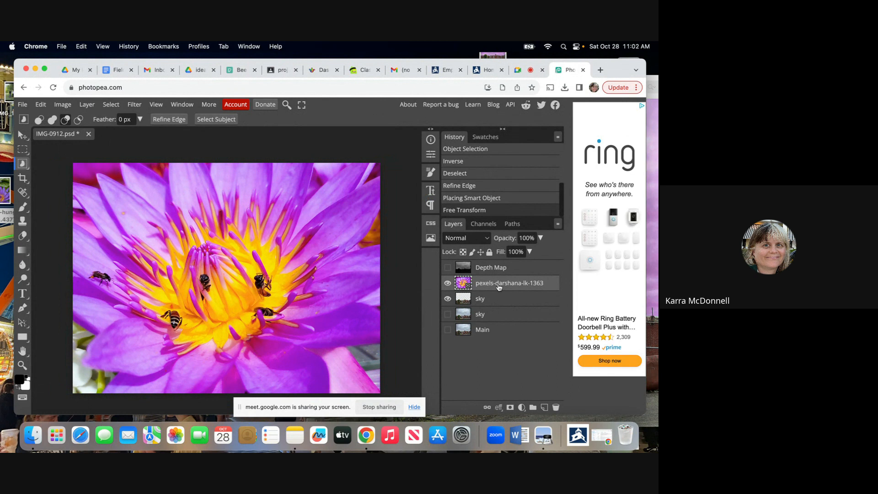
{"action": "left_click_drag", "start_coordinate": [499, 287], "coordinate": [499, 345]}
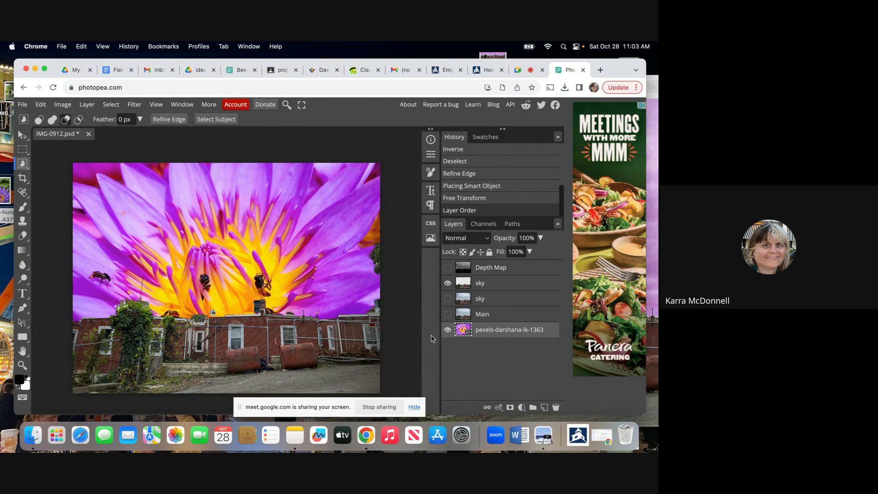
- Show the Main layer and set the blending mode of both Main and the flower layer to Multiply
{"action": "left_click", "coordinate": [448, 315]}
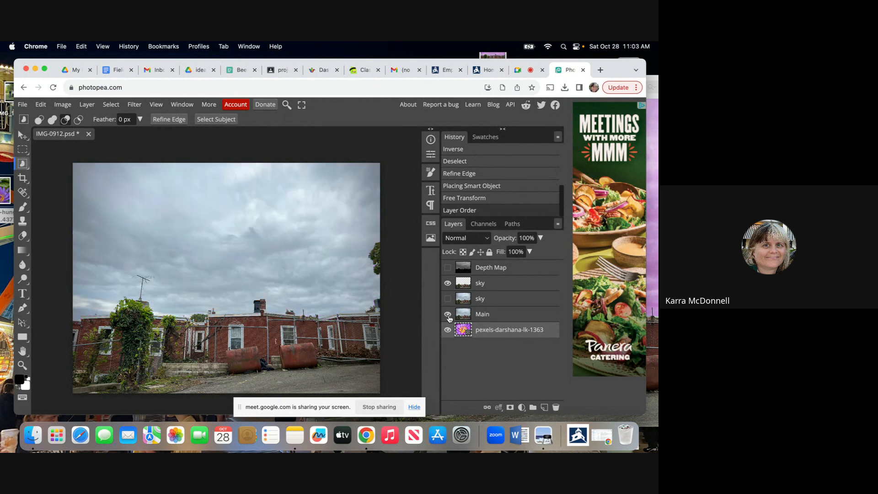
{"action": "key", "text": "shift"}
{"action": "left_click", "coordinate": [495, 315], "text": "shift"}
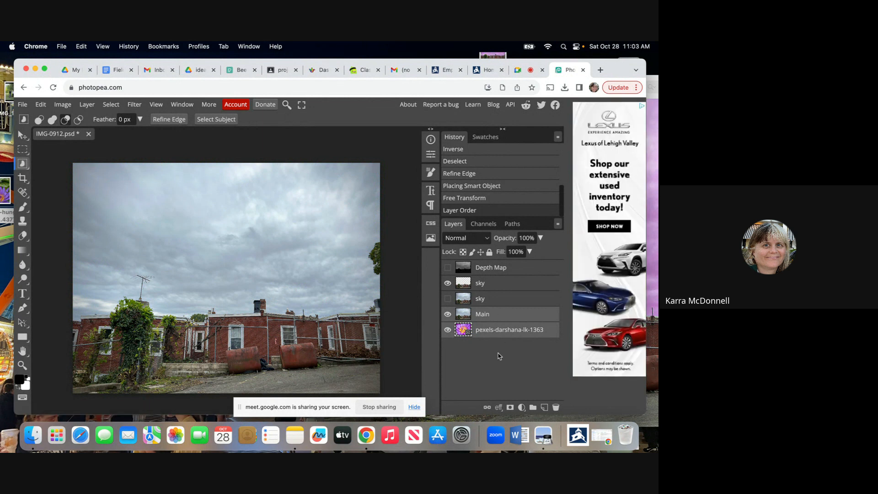
{"action": "left_click", "coordinate": [487, 240]}
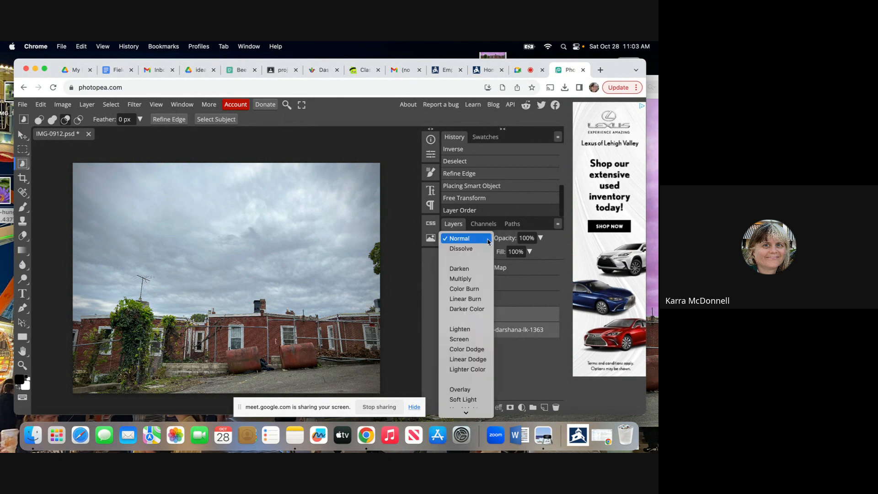
{"action": "left_click", "coordinate": [476, 280]}
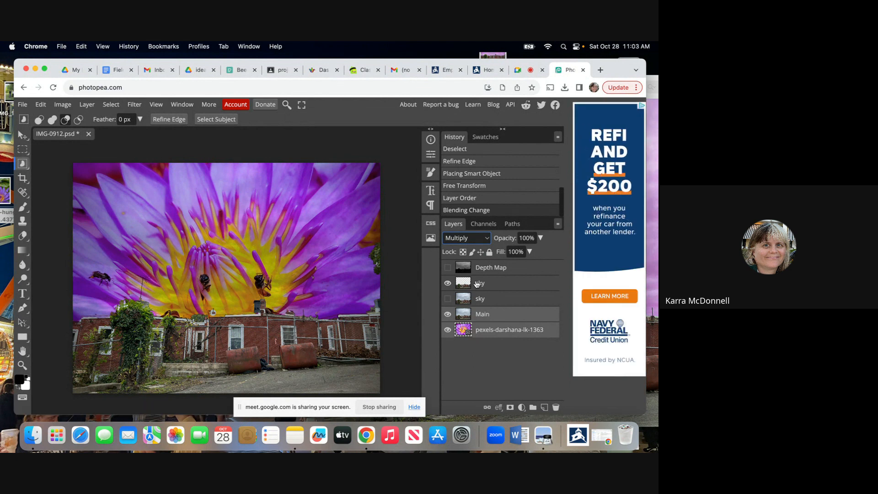
- Move the flower layer directly above Main and lower its opacity to 49%
{"action": "mouse_move", "coordinate": [500, 337]}
{"action": "left_mouse_down"}
{"action": "mouse_move", "coordinate": [498, 315]}
{"action": "mouse_move", "coordinate": [490, 330]}
{"action": "mouse_move", "coordinate": [490, 306]}
{"action": "mouse_move", "coordinate": [490, 342]}
{"action": "left_mouse_up"}
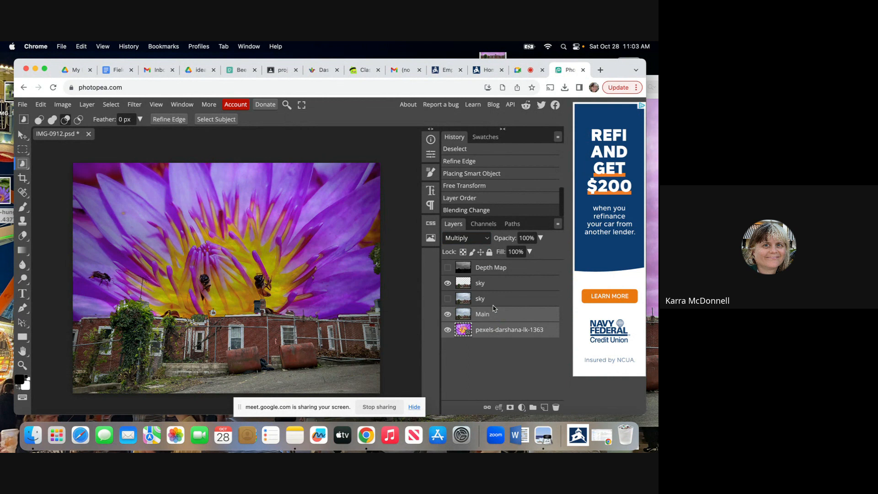
{"action": "left_click", "coordinate": [489, 332]}
{"action": "left_click_drag", "start_coordinate": [489, 332], "coordinate": [489, 314]}
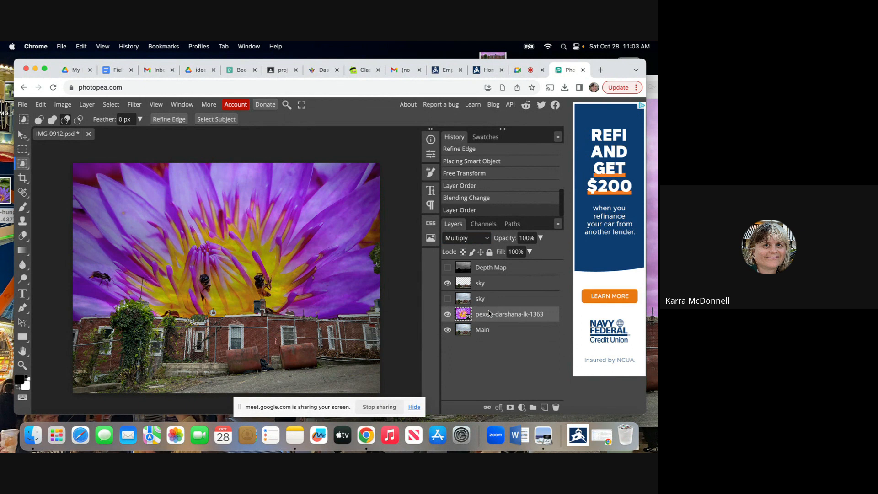
{"action": "left_click", "coordinate": [529, 252]}
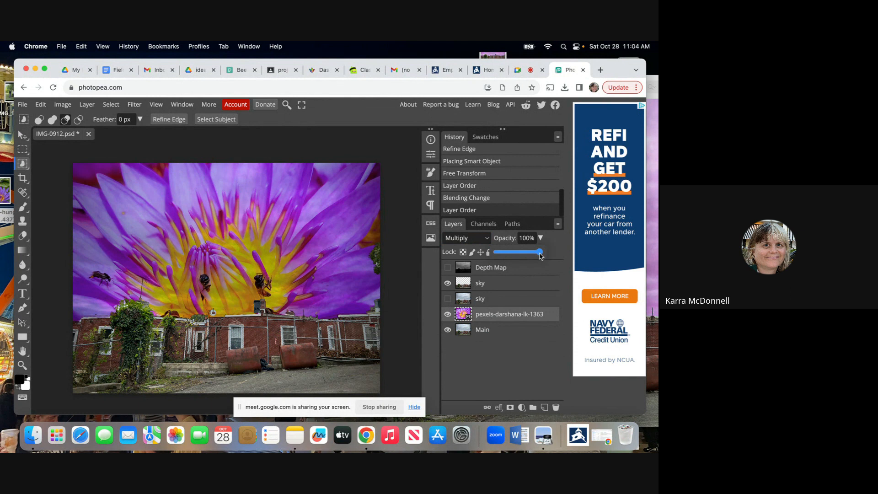
{"action": "left_click_drag", "start_coordinate": [540, 252], "coordinate": [518, 255]}
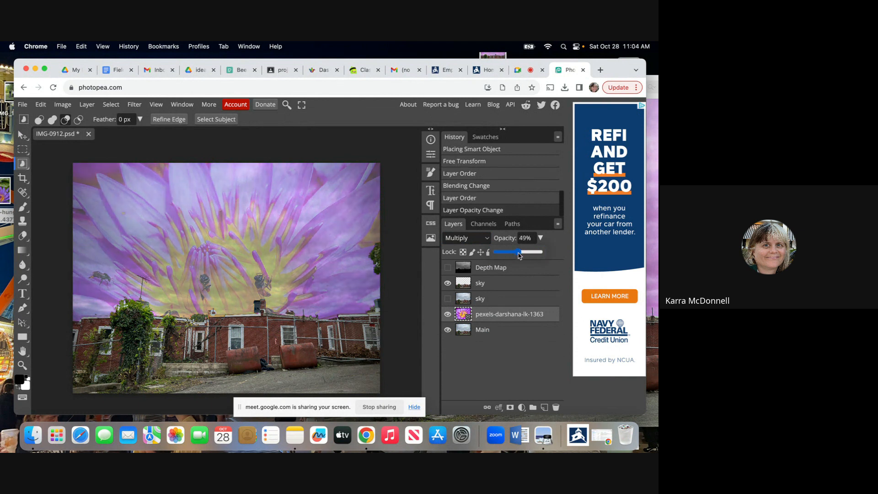
- Move the Main layer back above the flower layer
{"action": "left_click", "coordinate": [487, 333]}
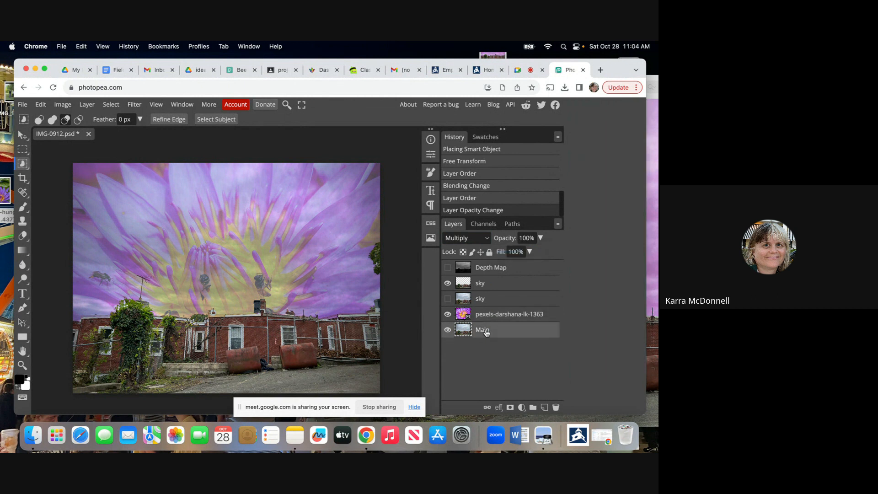
{"action": "left_click_drag", "start_coordinate": [486, 332], "coordinate": [485, 315]}
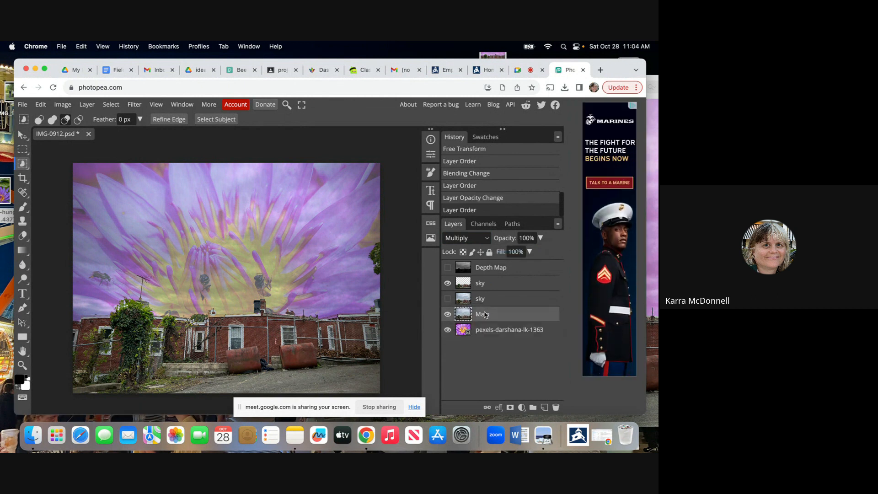
{"action": "left_click", "coordinate": [487, 330]}
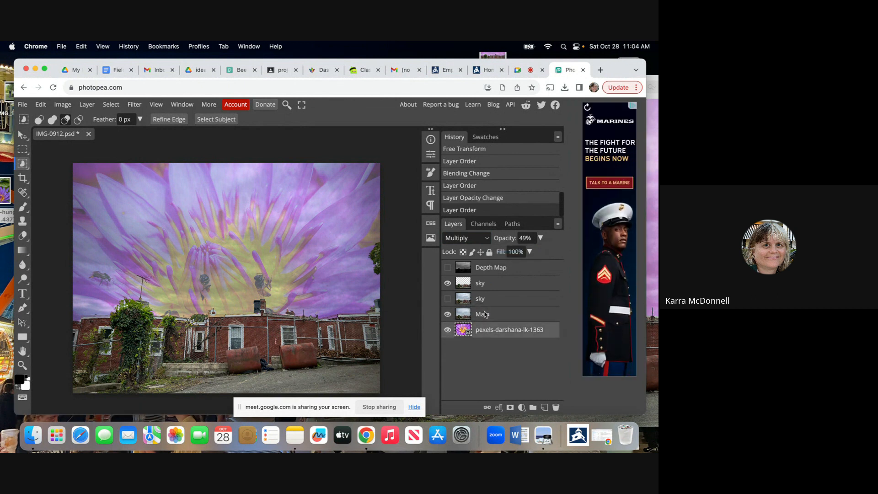
- Try the Color Burn, Screen and Overlay blending modes in turn on the Main layer
{"action": "left_click", "coordinate": [485, 315]}
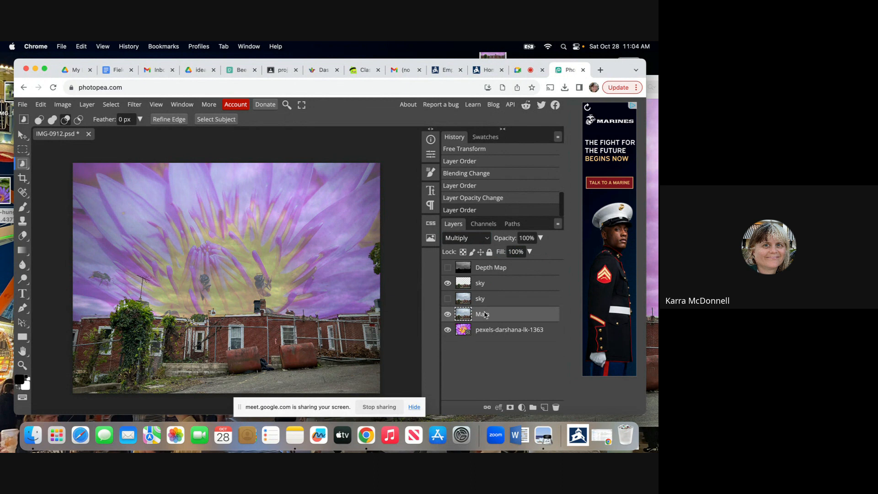
{"action": "left_click", "coordinate": [485, 239]}
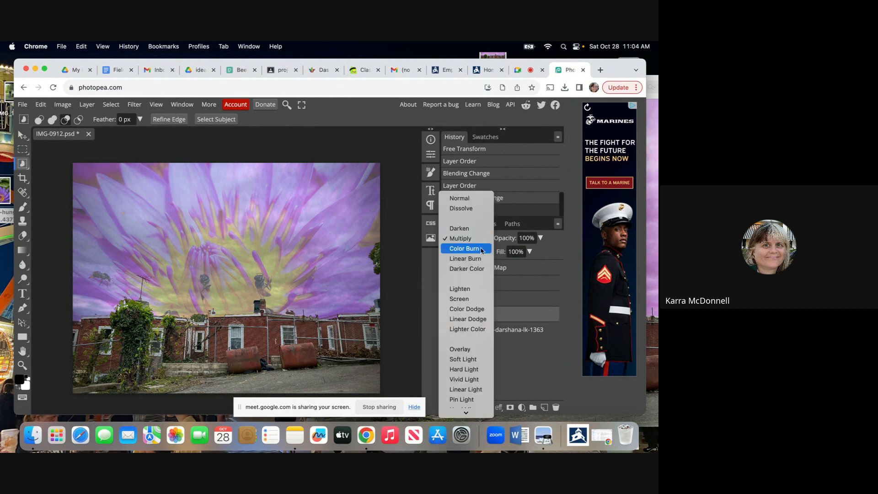
{"action": "left_click", "coordinate": [486, 247]}
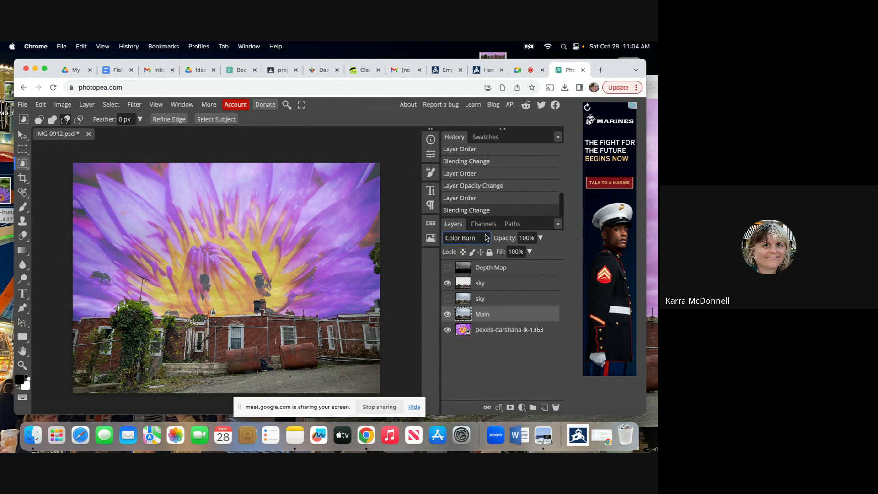
{"action": "left_click", "coordinate": [487, 239]}
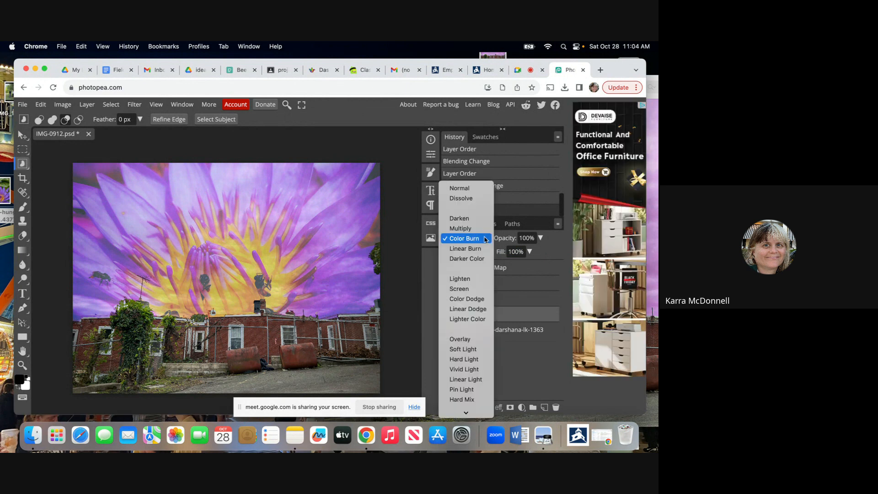
{"action": "left_click", "coordinate": [475, 289]}
{"action": "left_click", "coordinate": [482, 238]}
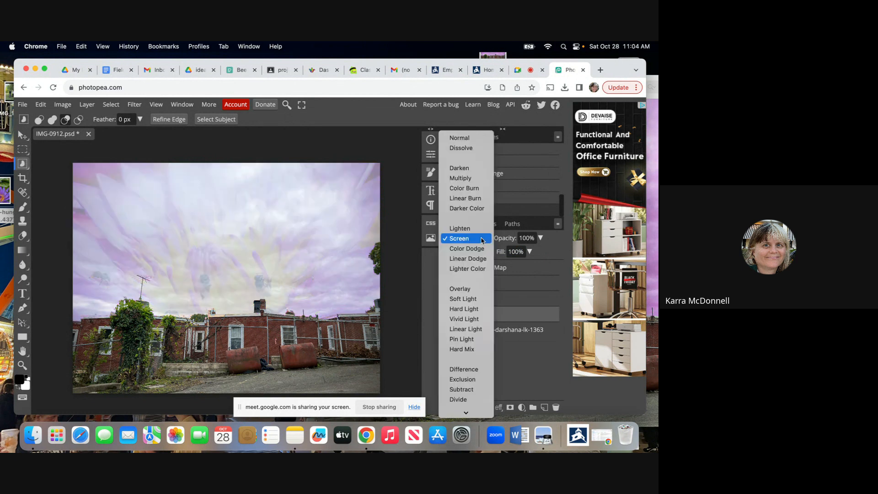
{"action": "left_click", "coordinate": [478, 287]}
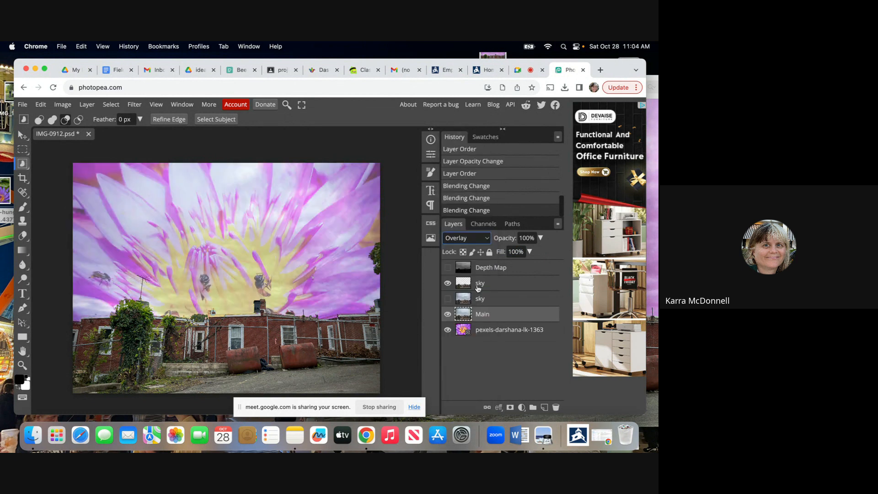
- Try Vivid Light and Hue on the Main layer, and set its blending mode to Saturation
{"action": "left_click", "coordinate": [478, 239]}
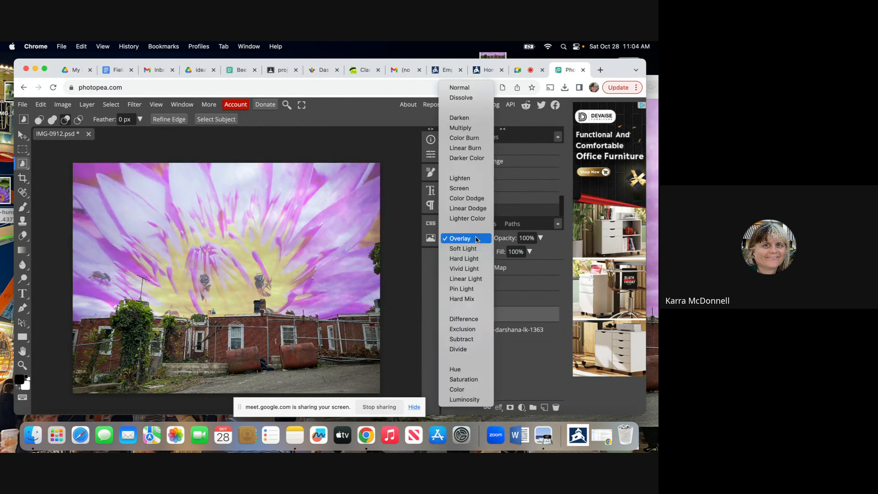
{"action": "left_click", "coordinate": [474, 271]}
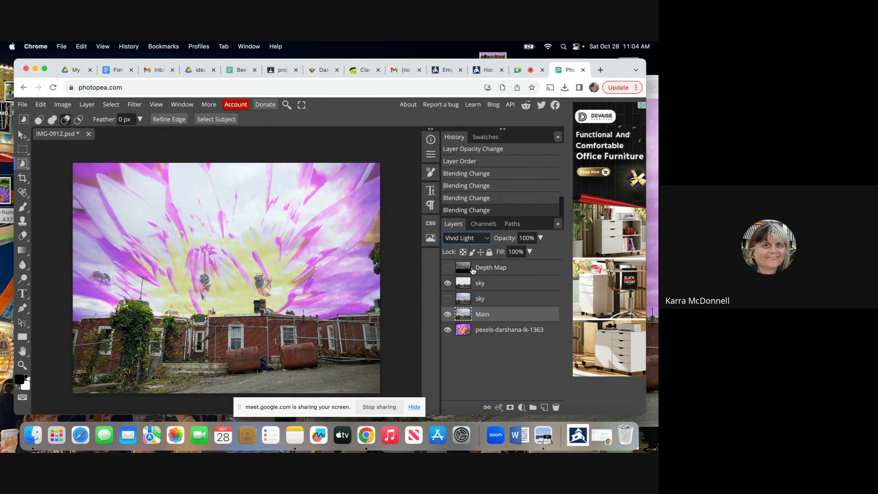
{"action": "left_click", "coordinate": [476, 239]}
{"action": "left_click", "coordinate": [470, 339]}
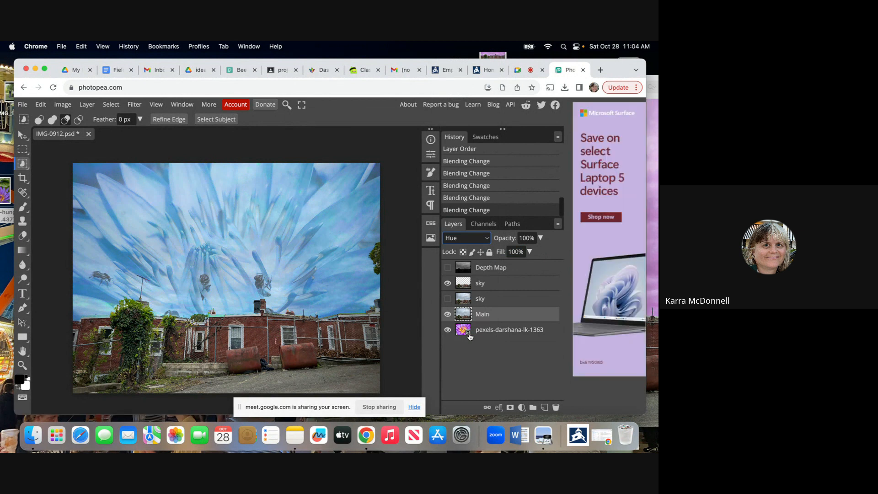
{"action": "left_click", "coordinate": [486, 243]}
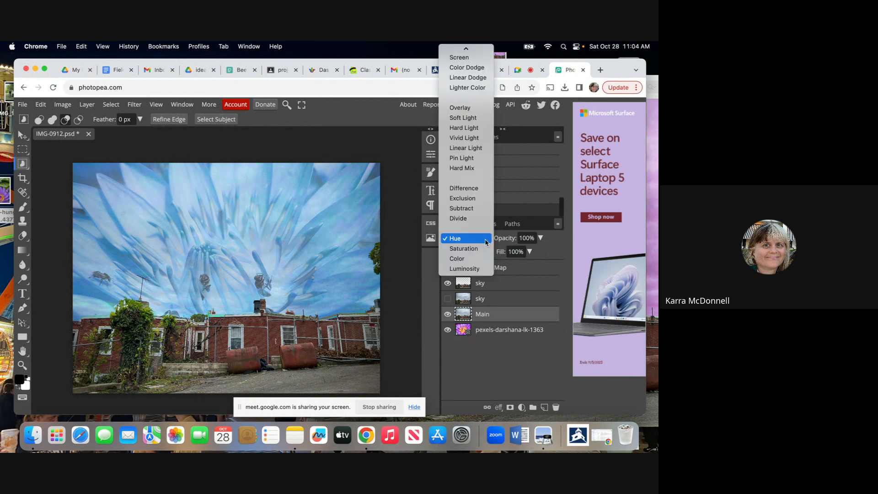
{"action": "left_click", "coordinate": [480, 249]}
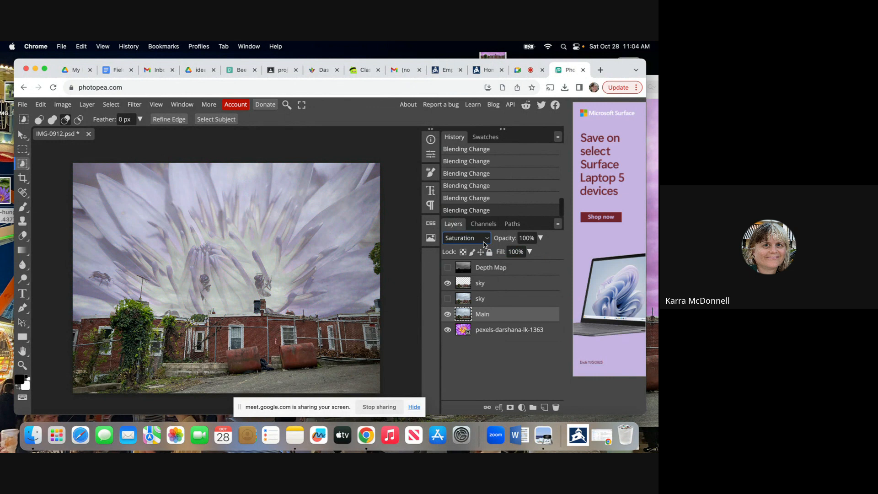
- Set the Main layer's blending mode to Multiply
{"action": "left_click", "coordinate": [486, 242]}
{"action": "scroll", "coordinate": [480, 183], "scroll_direction": "up", "scroll_amount": 5}
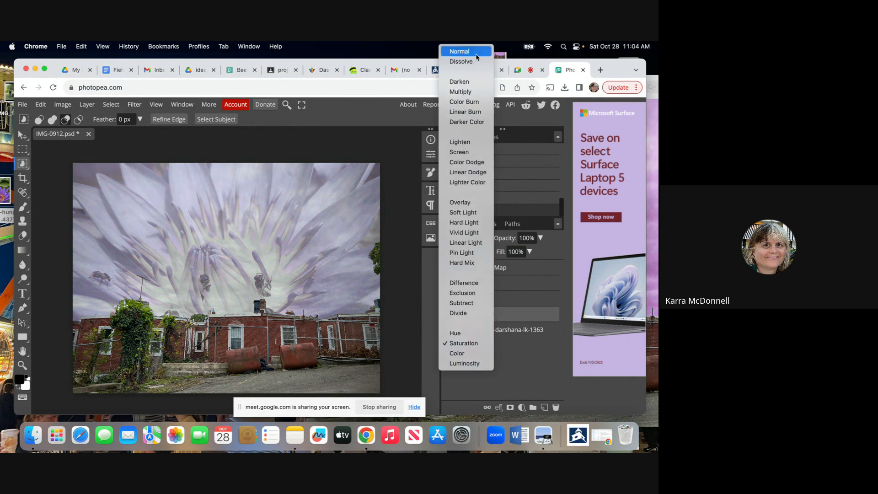
{"action": "left_click", "coordinate": [473, 92]}
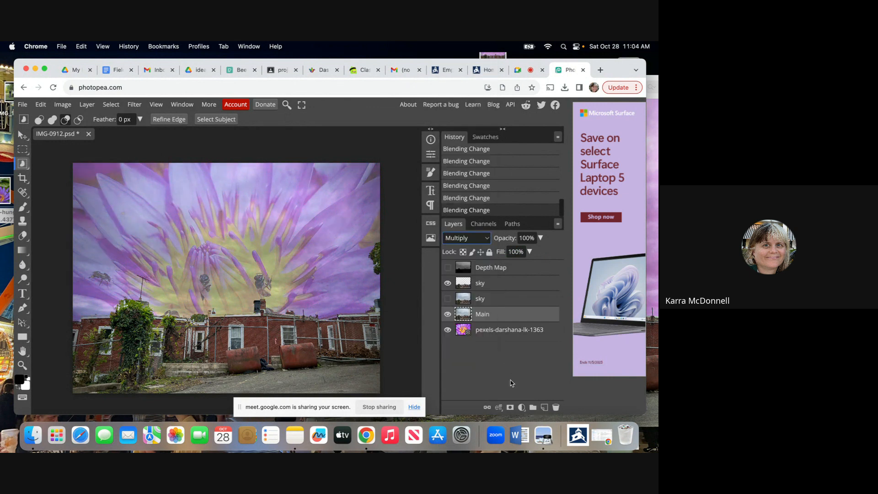
- Raise the opacity of the flower layer beneath Main to 78%
{"action": "left_click", "coordinate": [500, 330]}
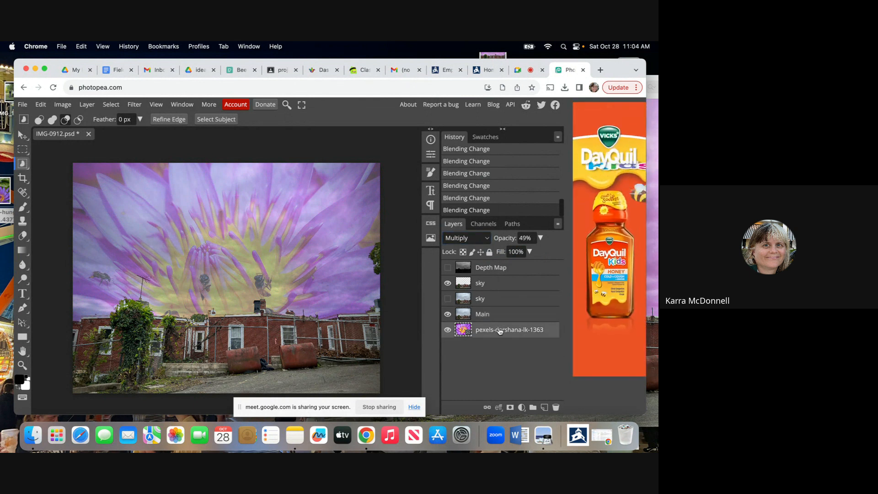
{"action": "left_click", "coordinate": [541, 238]}
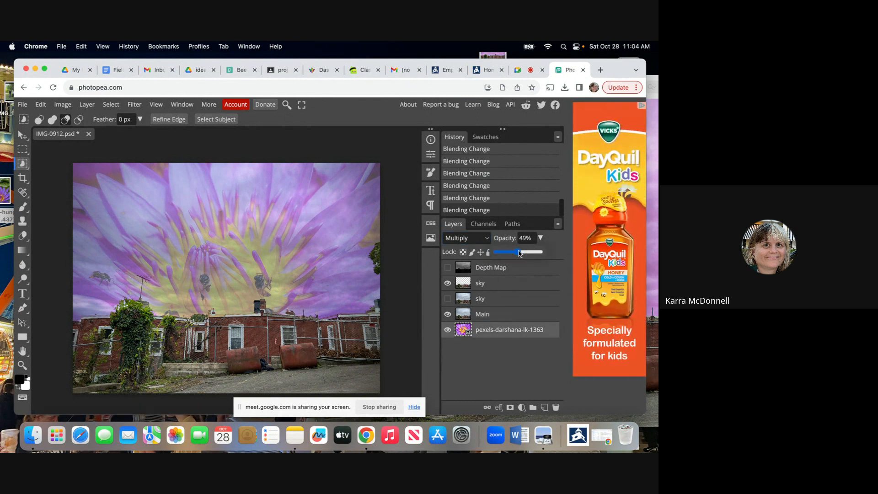
{"action": "left_click_drag", "start_coordinate": [518, 252], "coordinate": [531, 254]}
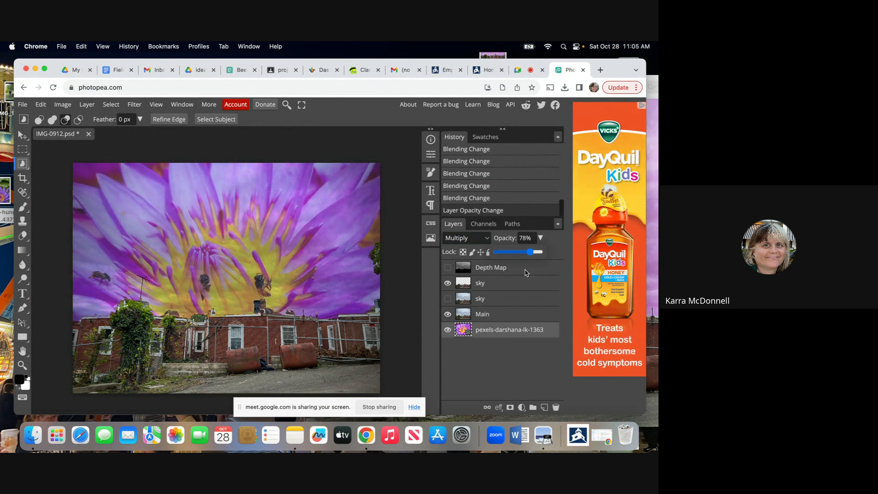
- Select the Main layer, and toggle the upper sky layer off and on to check the building cut-out
{"action": "left_click", "coordinate": [497, 316]}
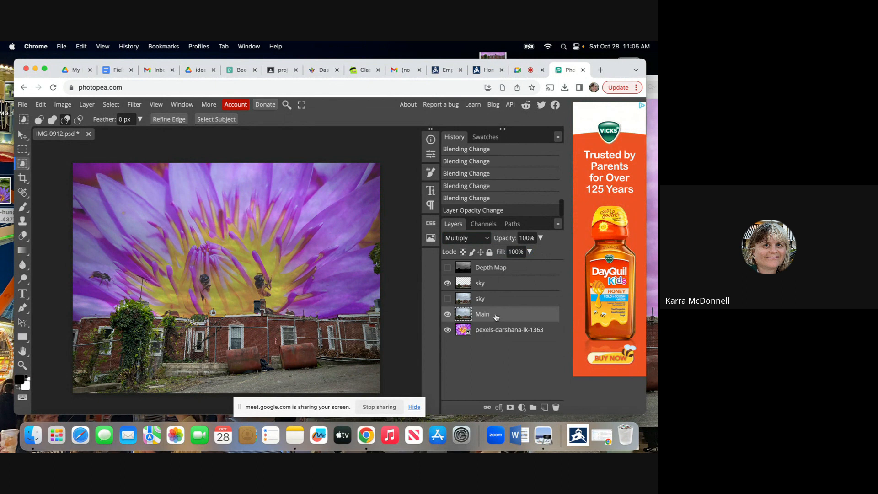
{"action": "left_click", "coordinate": [448, 283]}
{"action": "left_click", "coordinate": [448, 284]}
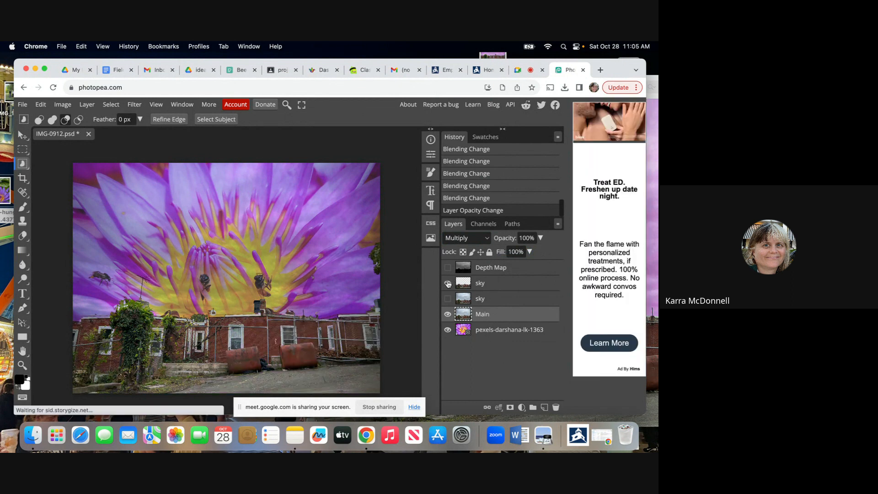
{"action": "left_click", "coordinate": [448, 283]}
{"action": "left_click", "coordinate": [447, 283]}
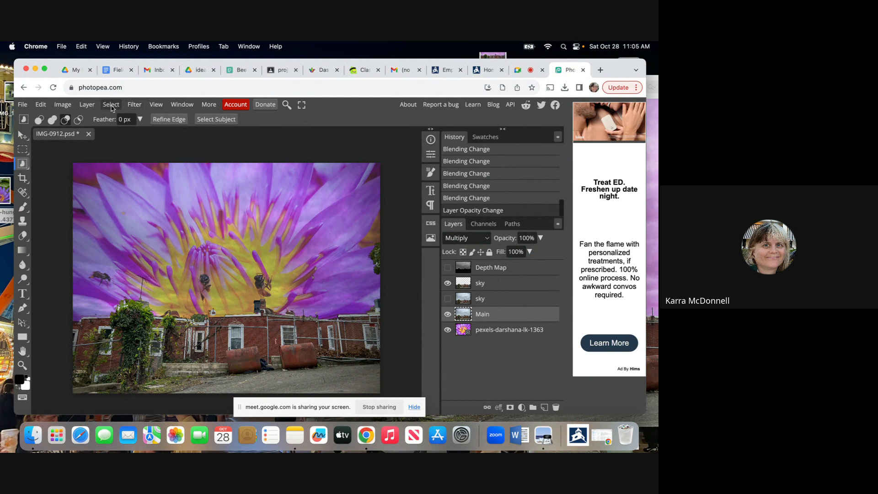
- Apply a Hue/Saturation adjustment to the Main layer with hue 2 and saturation 86
{"action": "left_click", "coordinate": [63, 104]}
{"action": "mouse_move", "coordinate": [76, 136]}
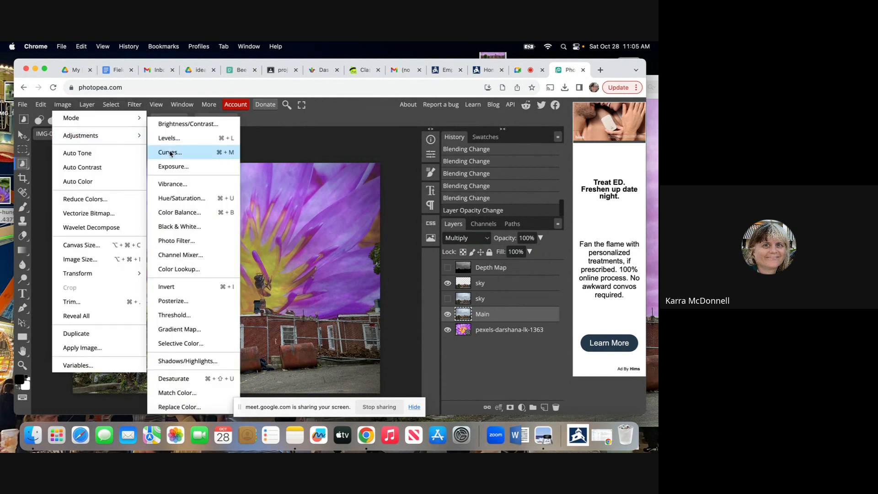
{"action": "left_click", "coordinate": [229, 198]}
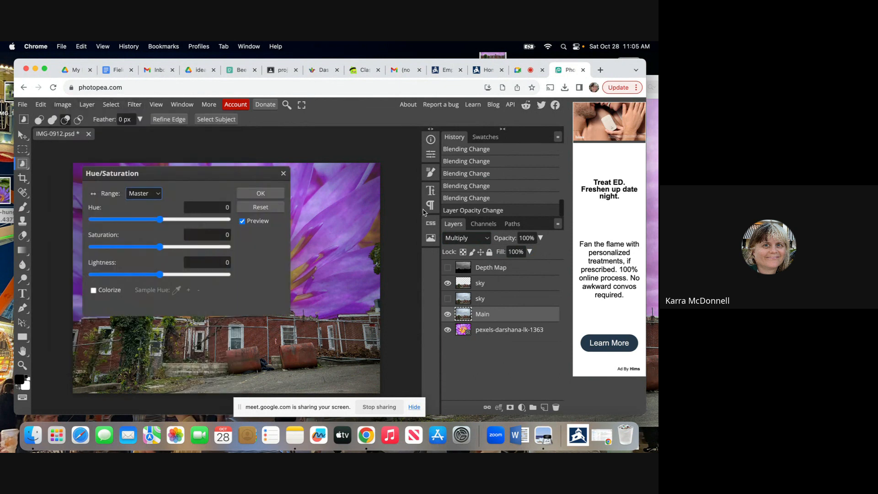
{"action": "left_click_drag", "start_coordinate": [205, 176], "coordinate": [577, 107]}
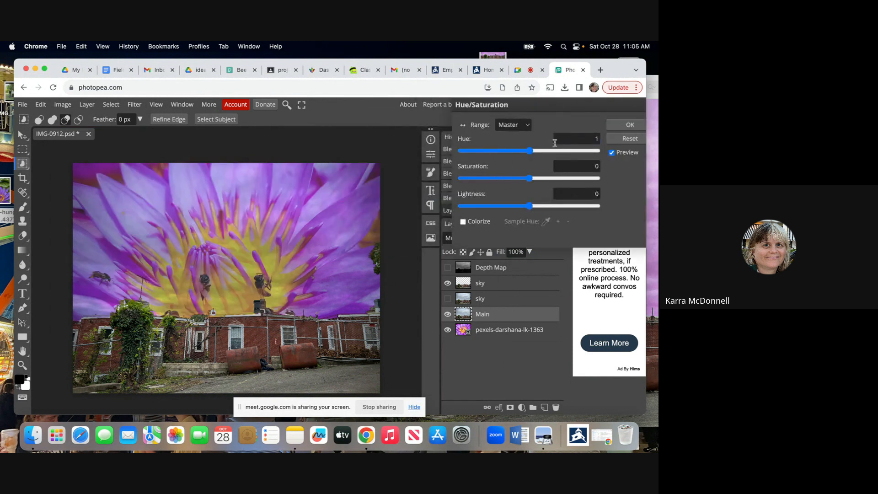
{"action": "left_click_drag", "start_coordinate": [529, 178], "coordinate": [588, 184]}
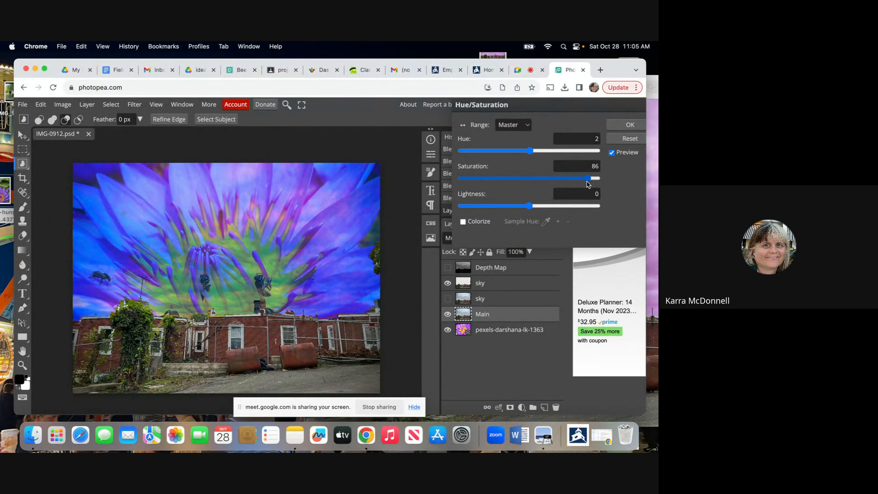
{"action": "left_click", "coordinate": [630, 125]}
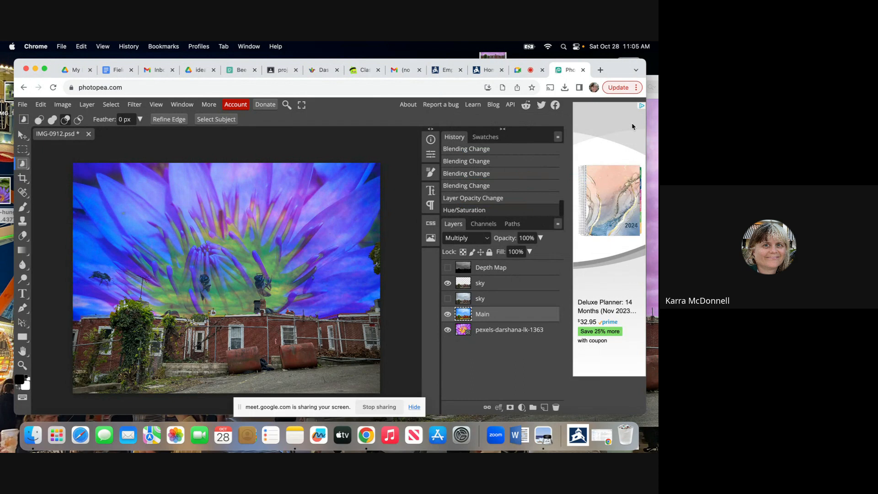
- Hide and reshow the upper sky layer to compare the recoloured flower sky with and without the cut-out buildings
{"action": "left_click", "coordinate": [129, 105]}
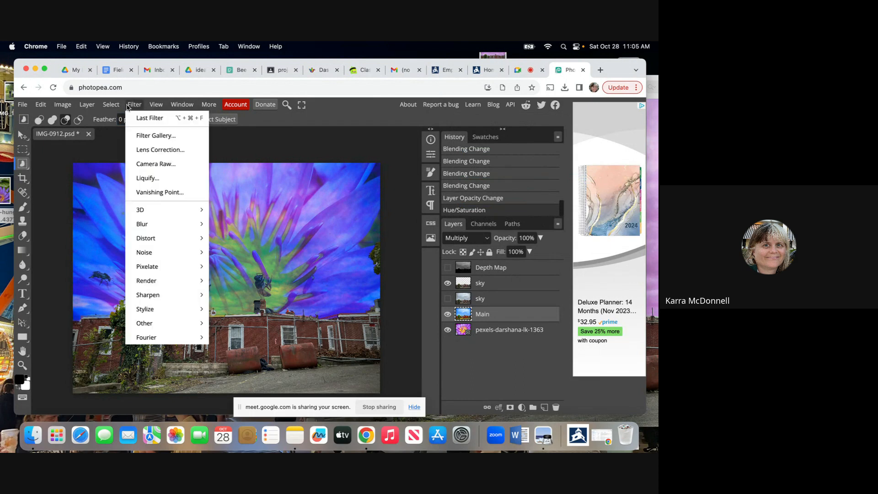
{"action": "left_click", "coordinate": [360, 120]}
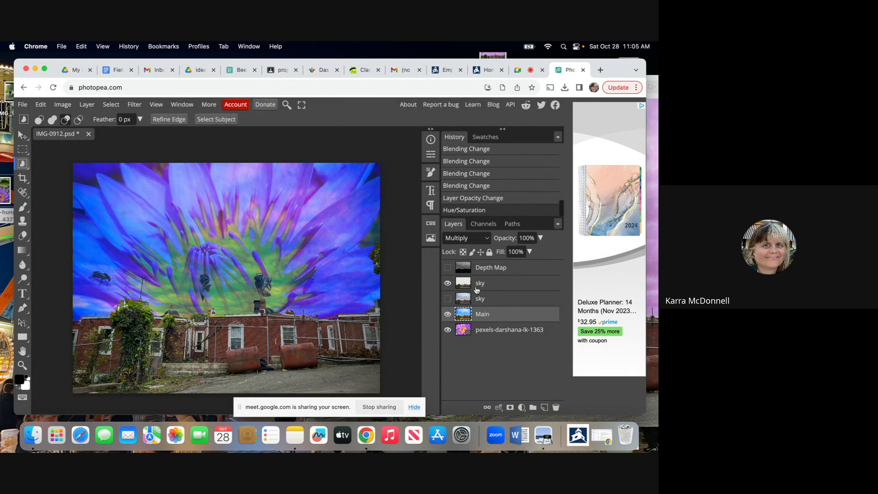
{"action": "left_click", "coordinate": [448, 283]}
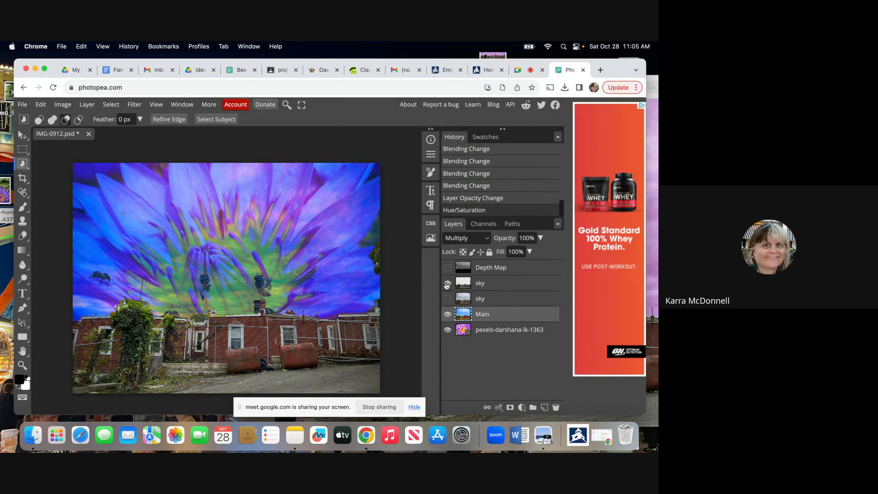
{"action": "left_click", "coordinate": [447, 284]}
- Export the composite as a JPG named project 7 at 4032 × 3024 px and 100% quality
{"action": "left_click", "coordinate": [22, 105]}
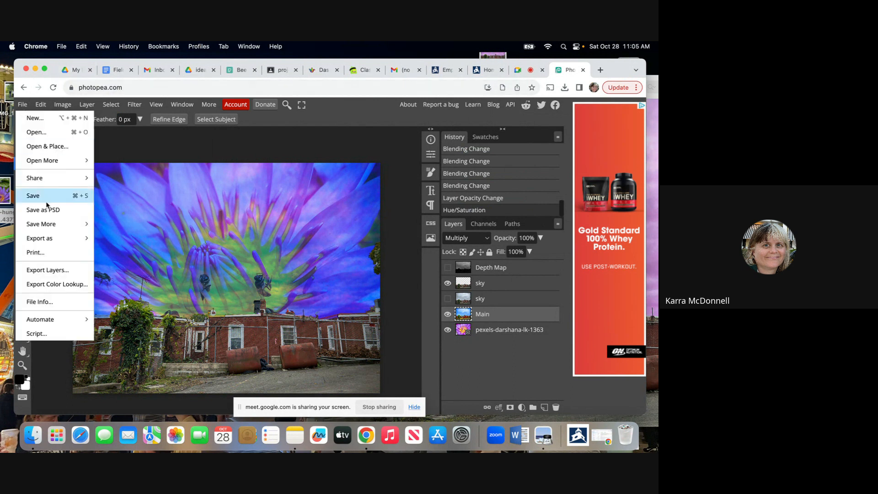
{"action": "mouse_move", "coordinate": [69, 238]}
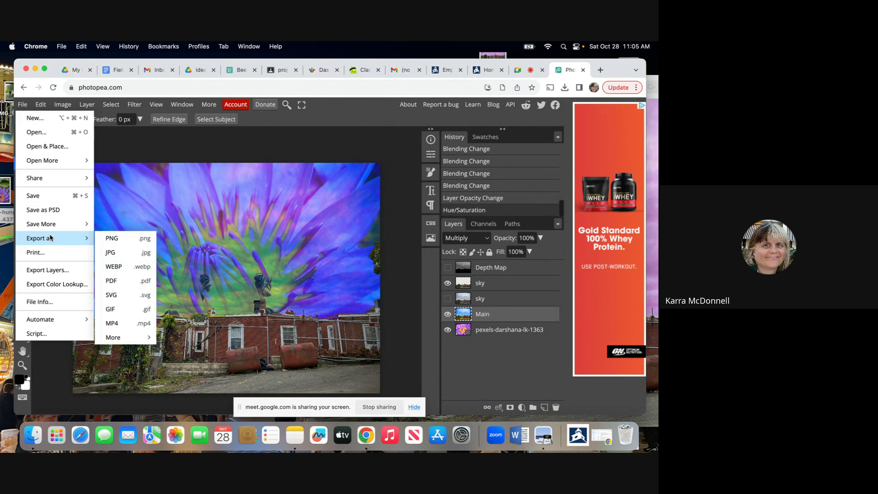
{"action": "left_click", "coordinate": [125, 255]}
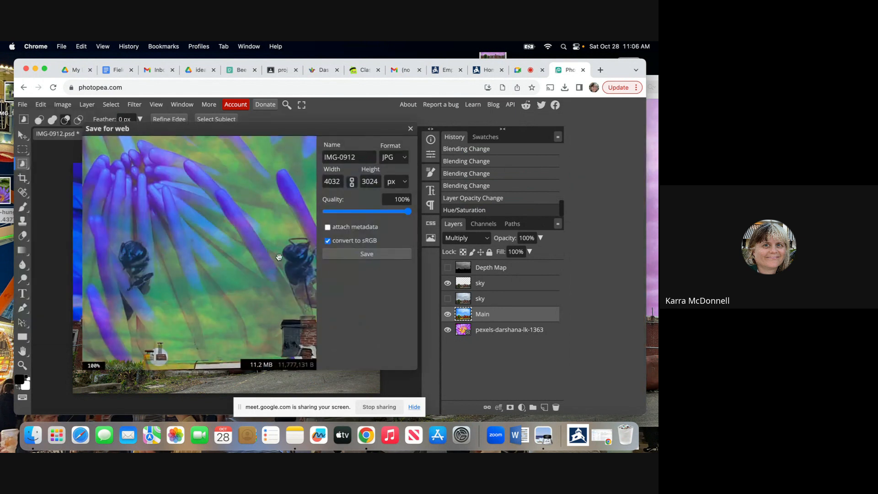
{"action": "triple_click", "coordinate": [348, 157]}
{"action": "type", "text": "project 7"}
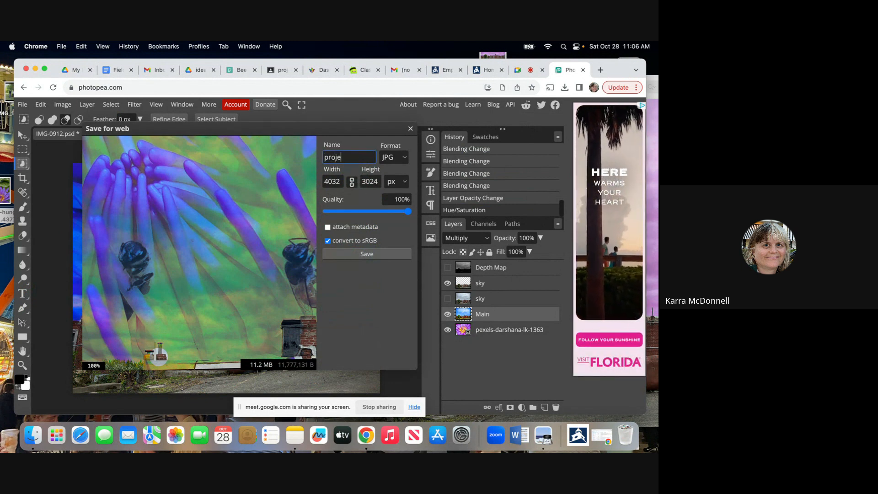
{"action": "left_click", "coordinate": [361, 255]}
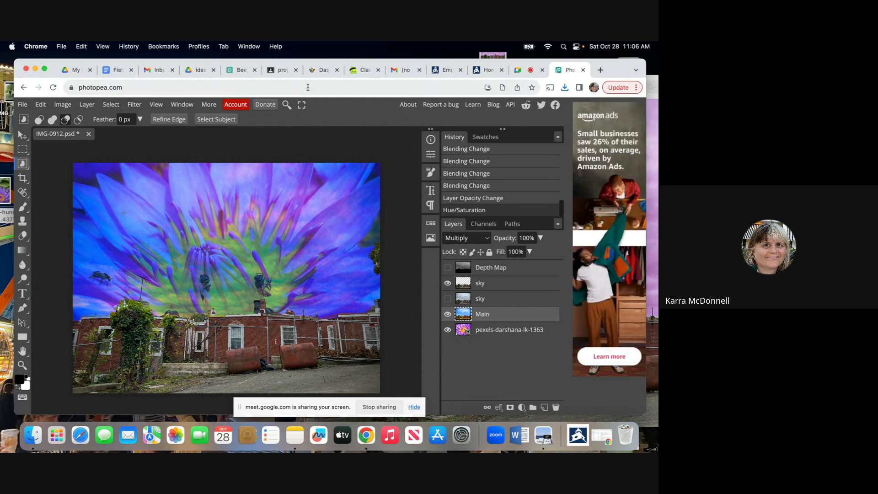
{"action": "left_click", "coordinate": [379, 406]}
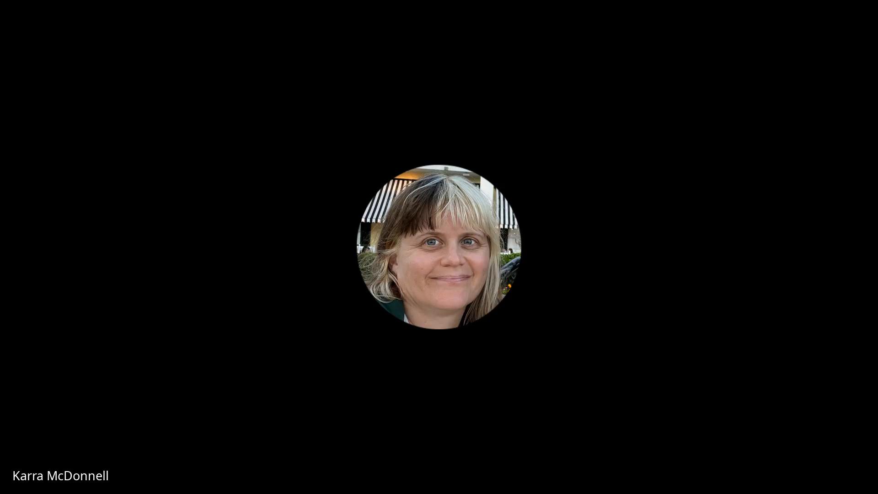